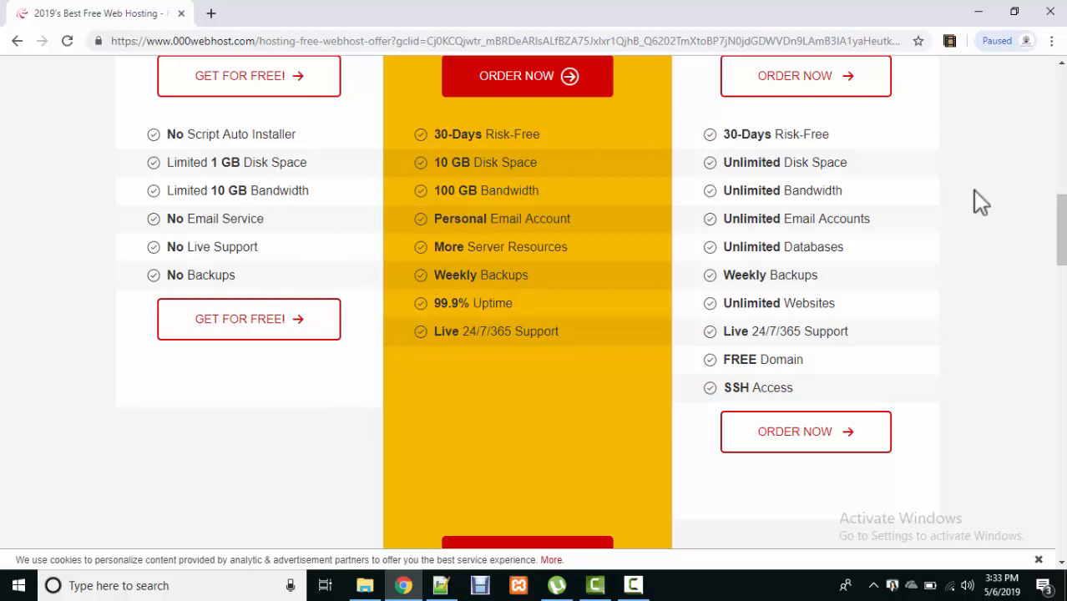
Review the hosting plans and choose the FREE $0.00/mo plan to open its sign-up form.
left_click_drag(1058, 215, 1058, 155)
left_click(1058, 215)
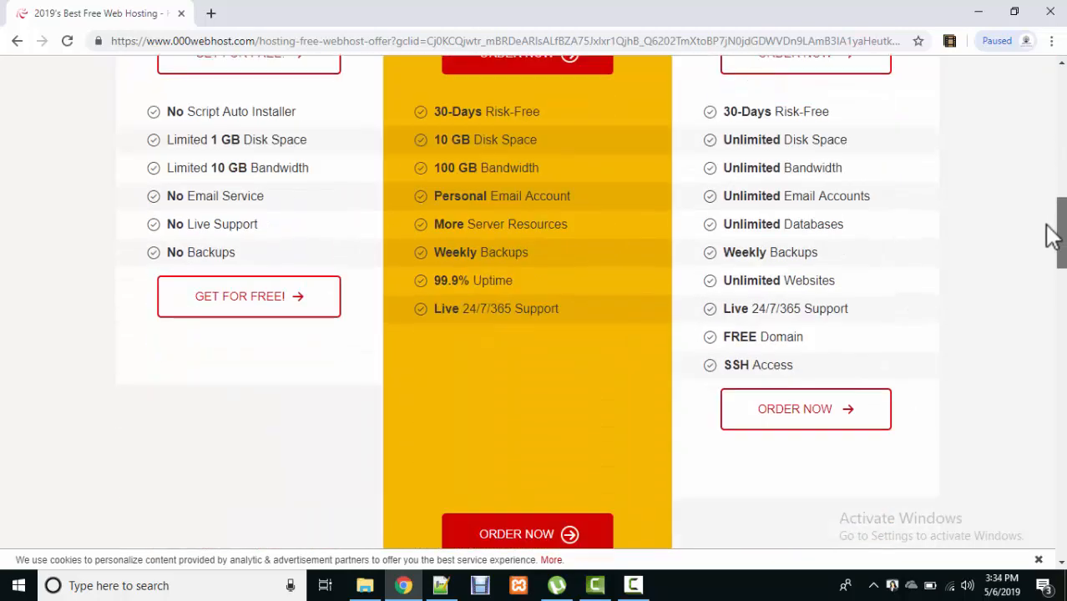
left_click_drag(1046, 224, 1045, 232)
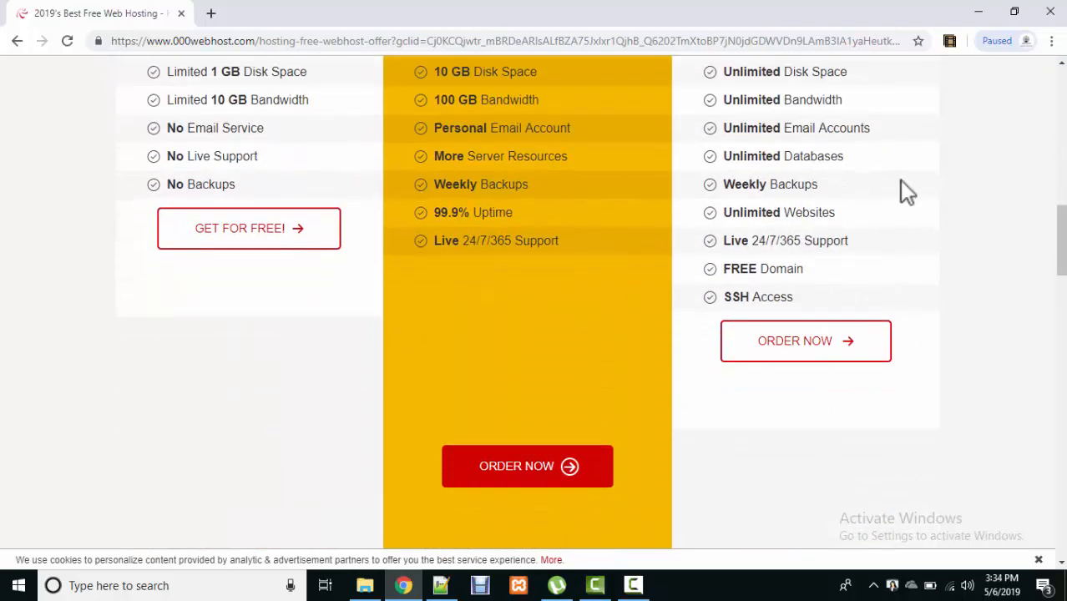
left_click(289, 232)
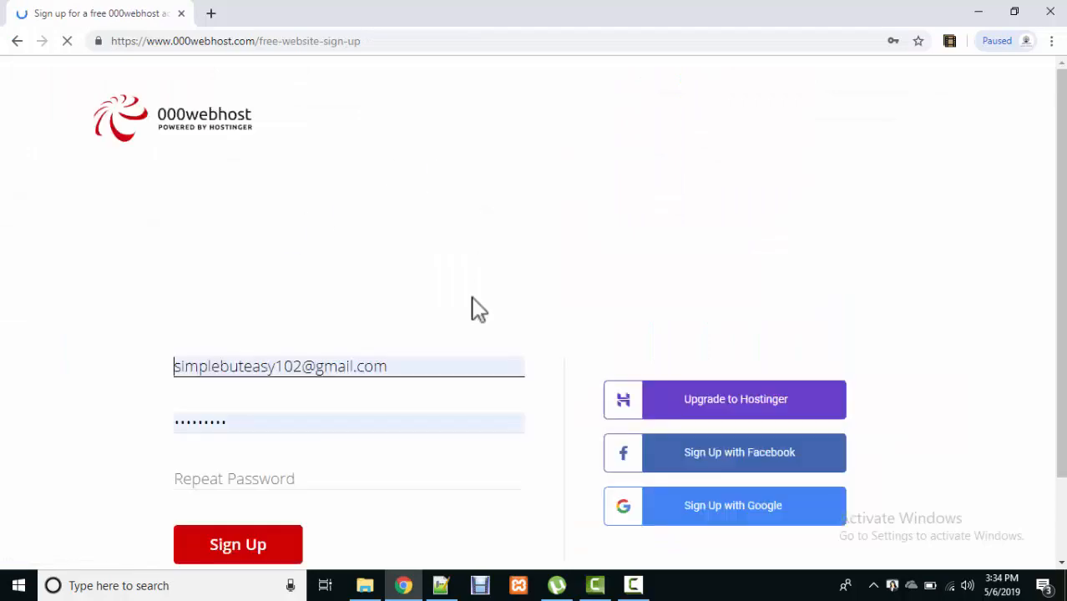
left_click(632, 585)
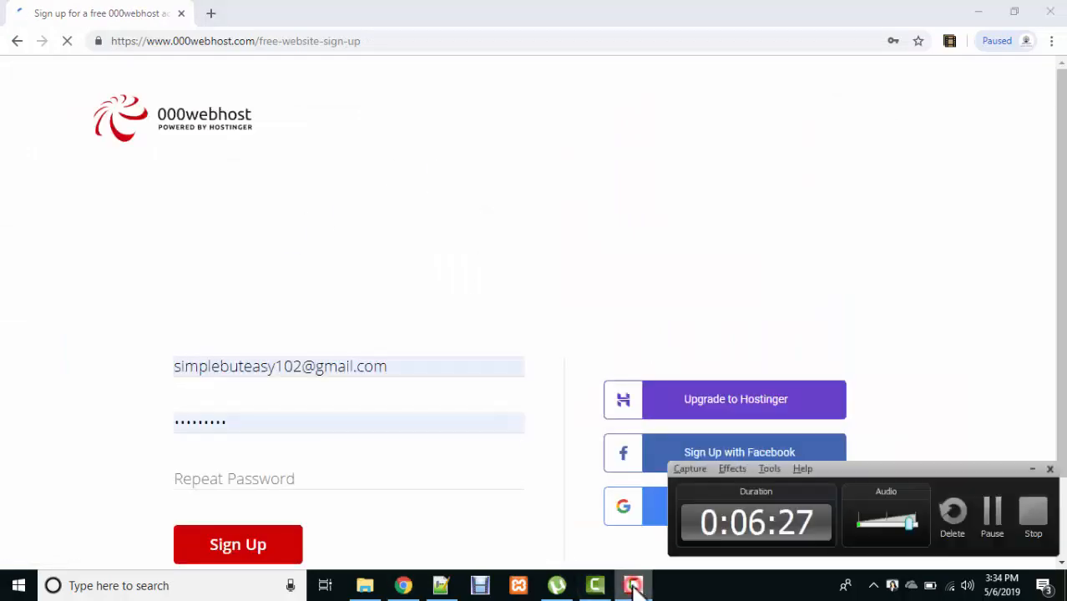
left_click(631, 584)
Replace the autofilled address in the sign-up form with the new account's email address.
left_click(385, 365)
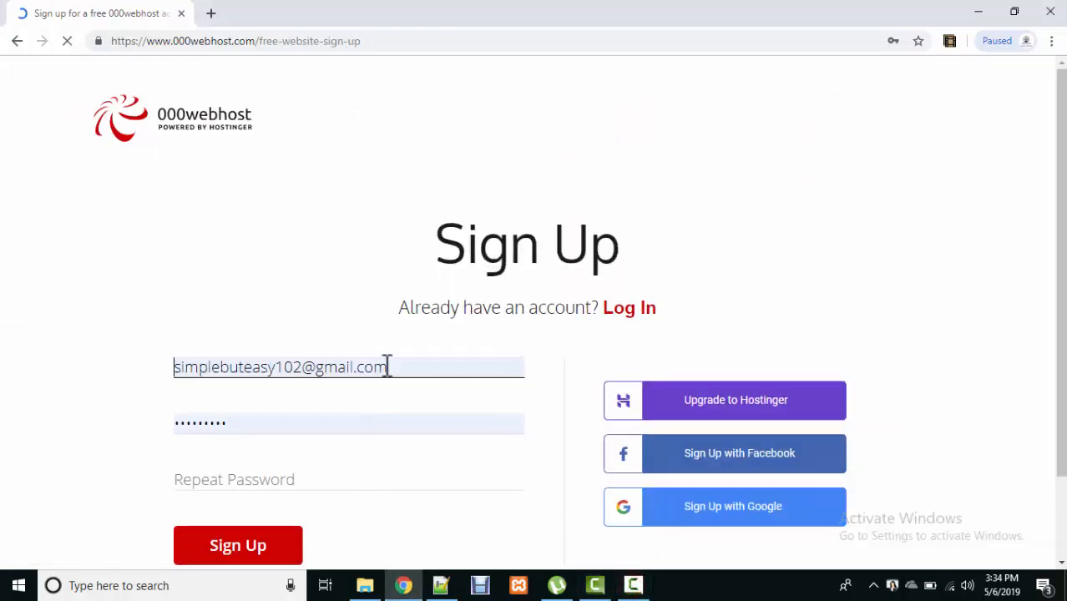
left_click_drag(391, 365, 173, 370)
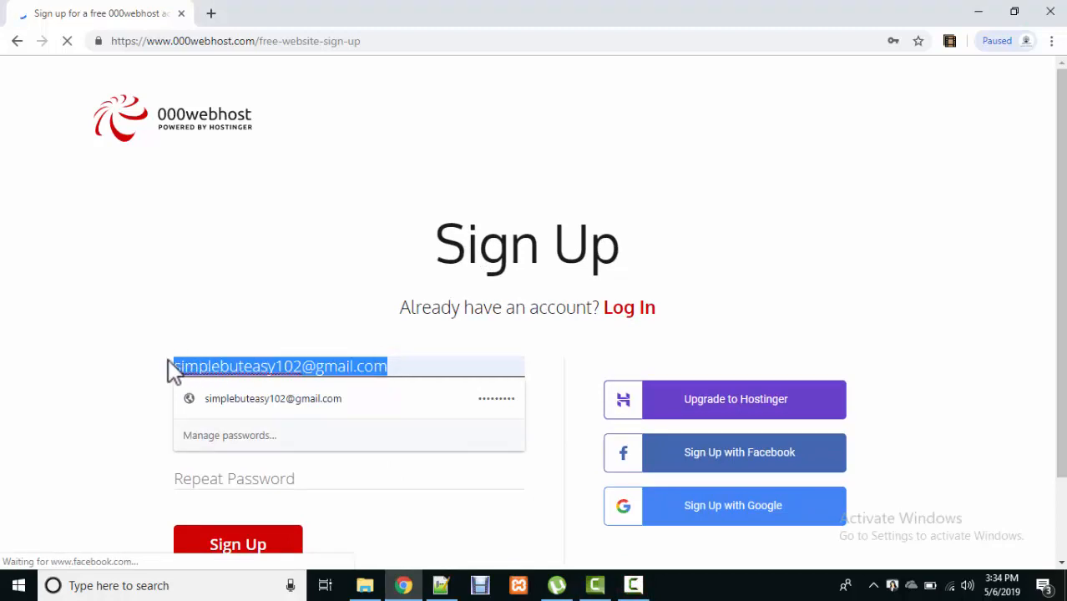
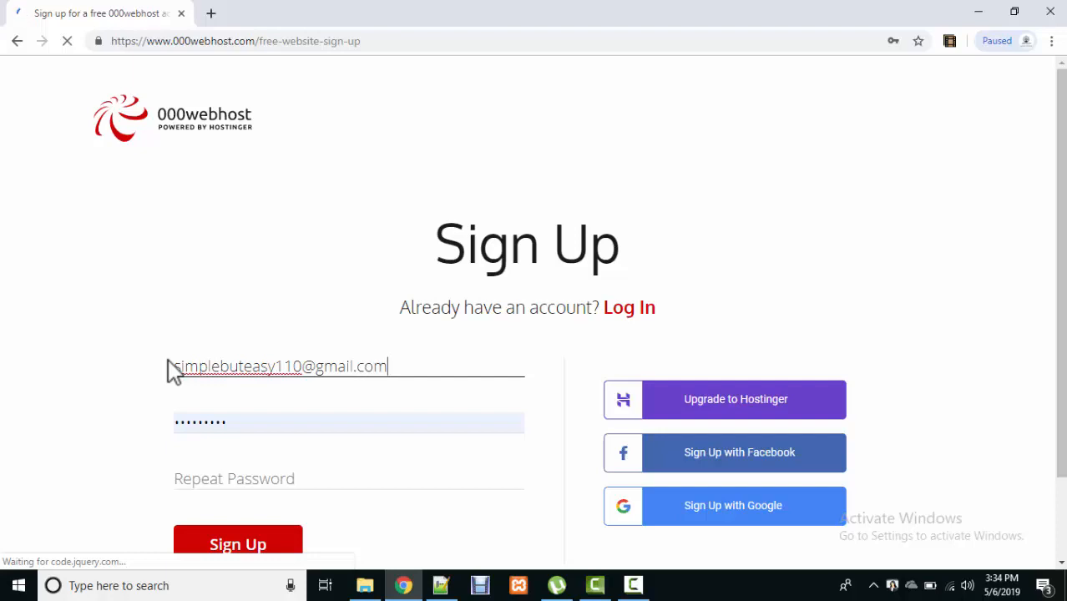
Replace the autofilled password with the account password and enter it again in the Repeat Password field.
left_click_drag(238, 421, 174, 426)
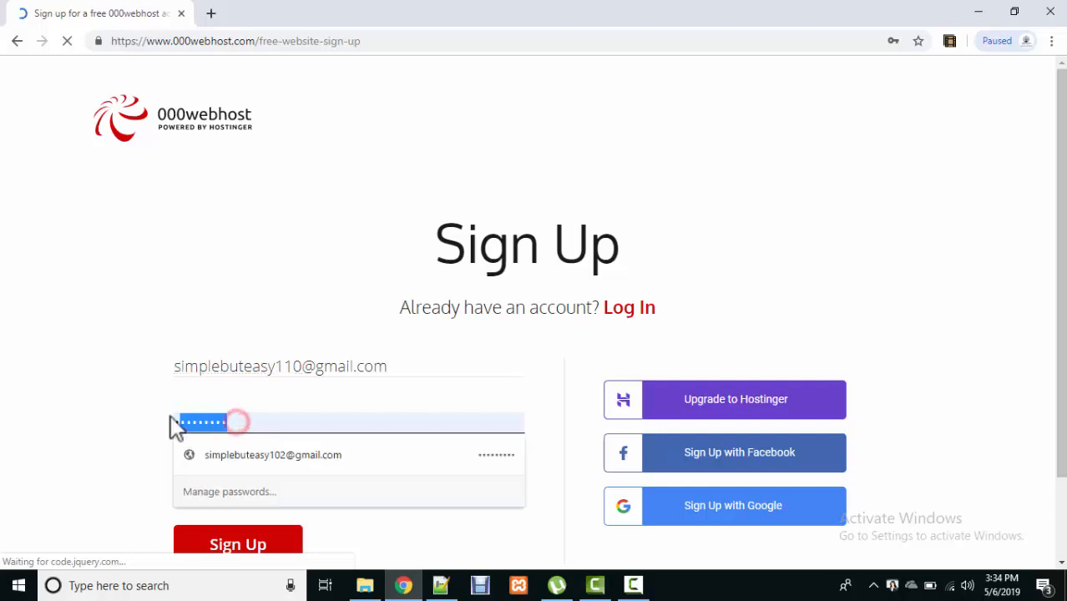
key("BackSpace")
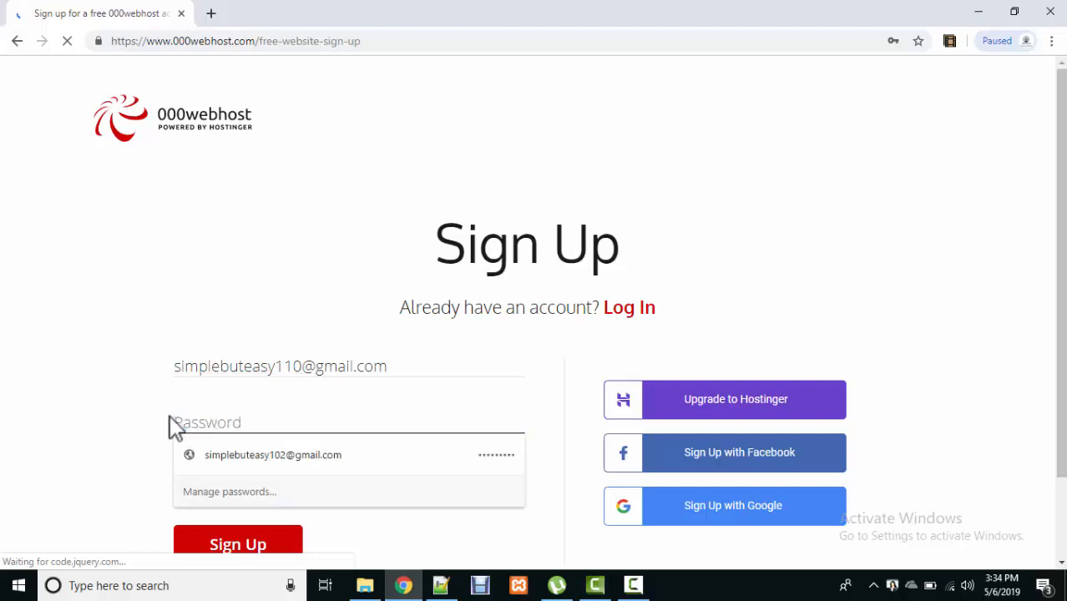
type("•")
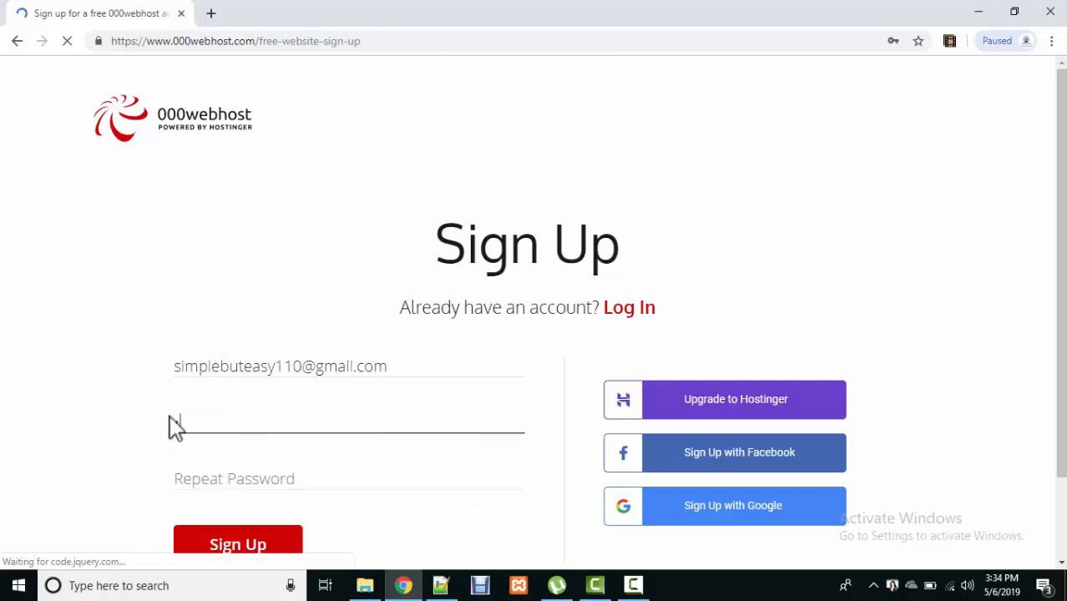
type("••••••••")
left_click(203, 478)
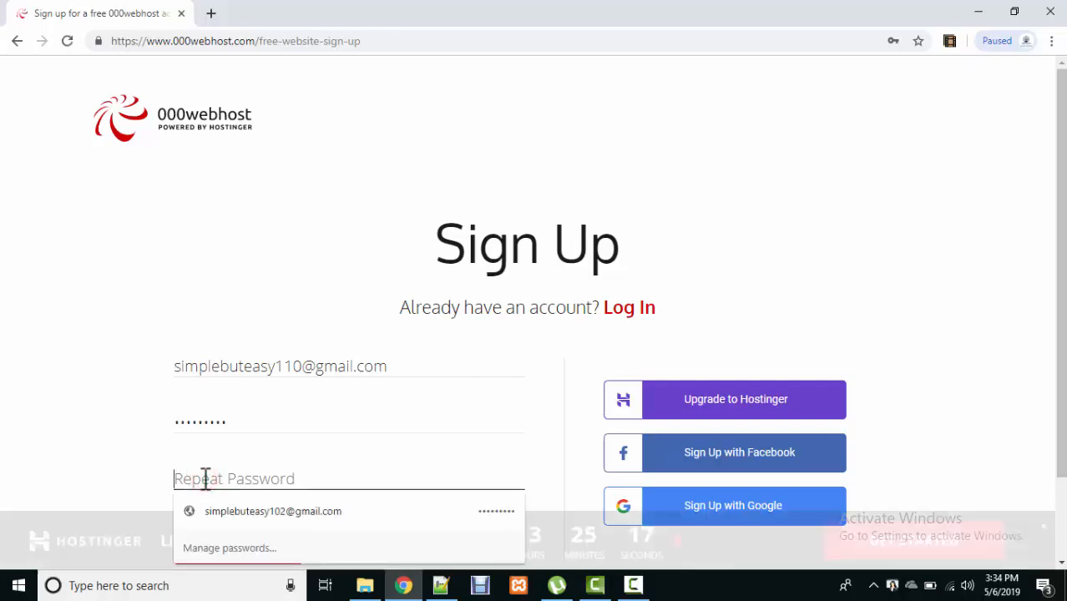
type("••••••")
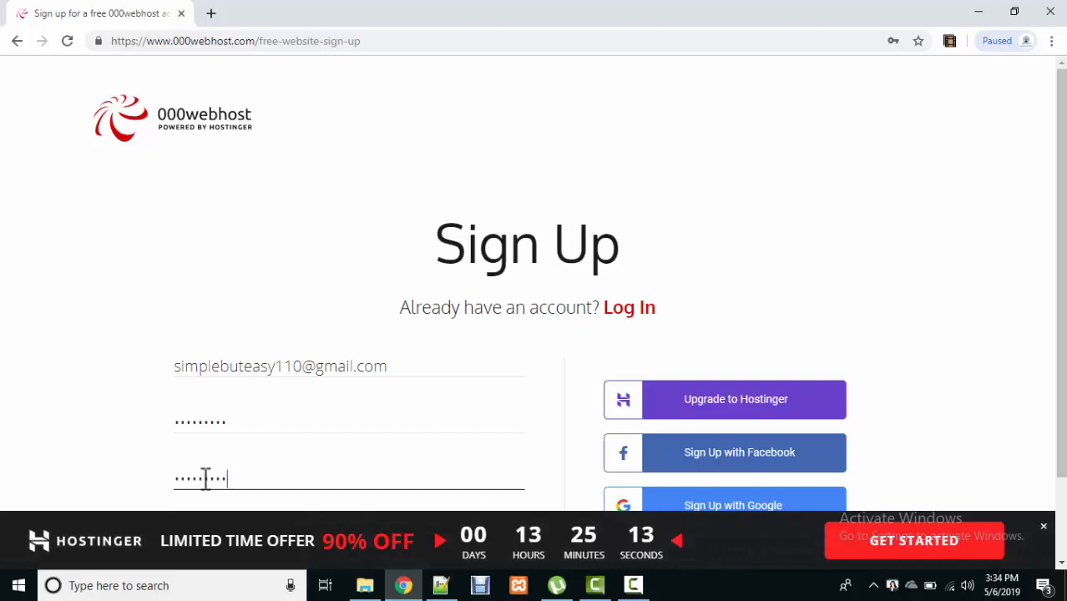
Add one character to the Password field and try to submit the sign-up form.
left_click(252, 424)
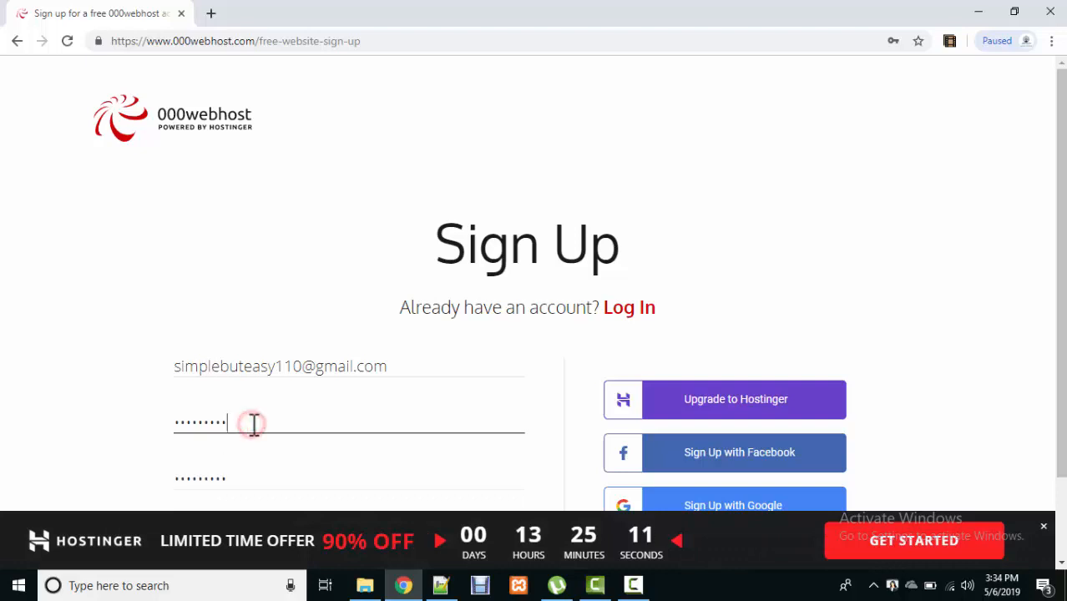
left_click(128, 433)
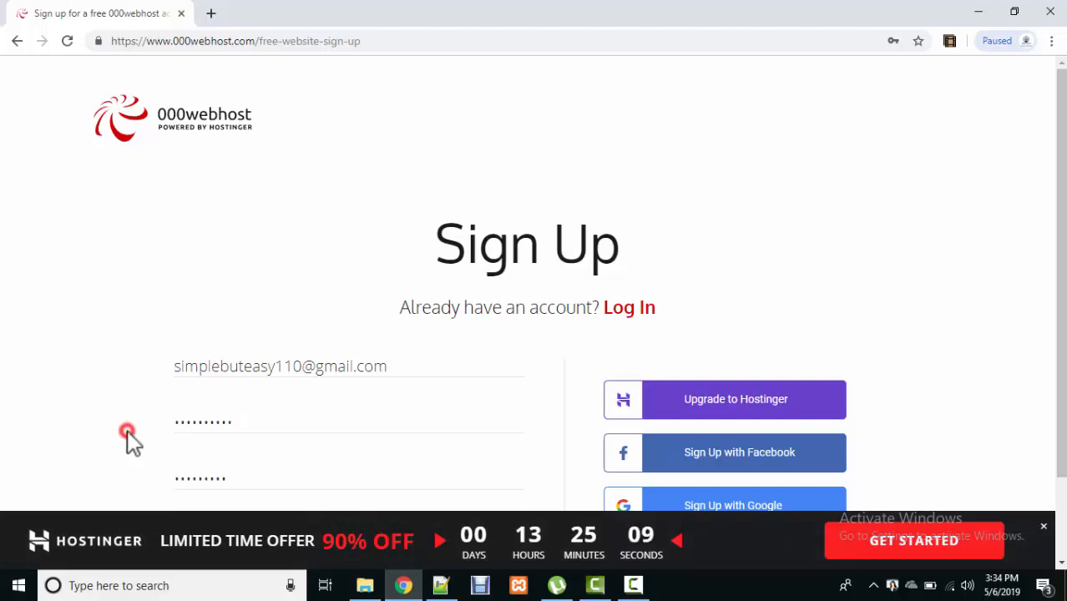
scroll(127, 430, "down", 2)
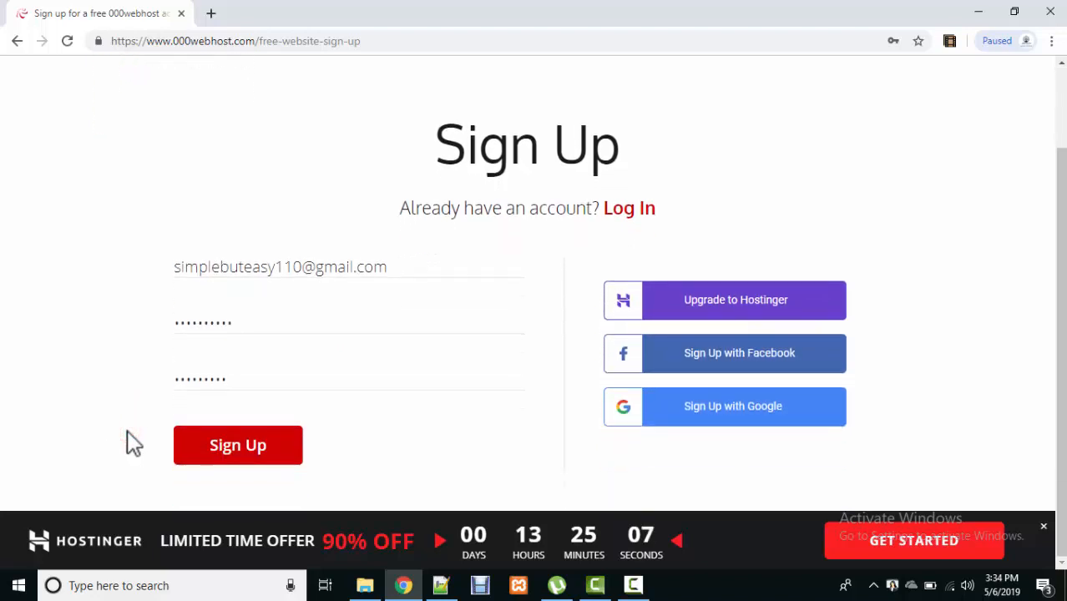
left_click(270, 438)
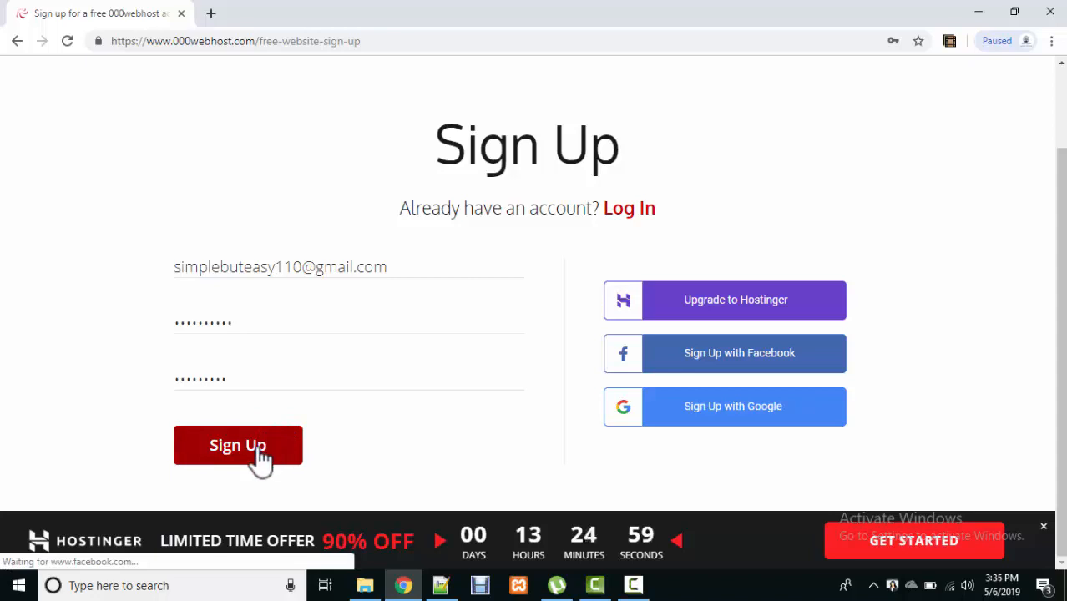
left_click(249, 455)
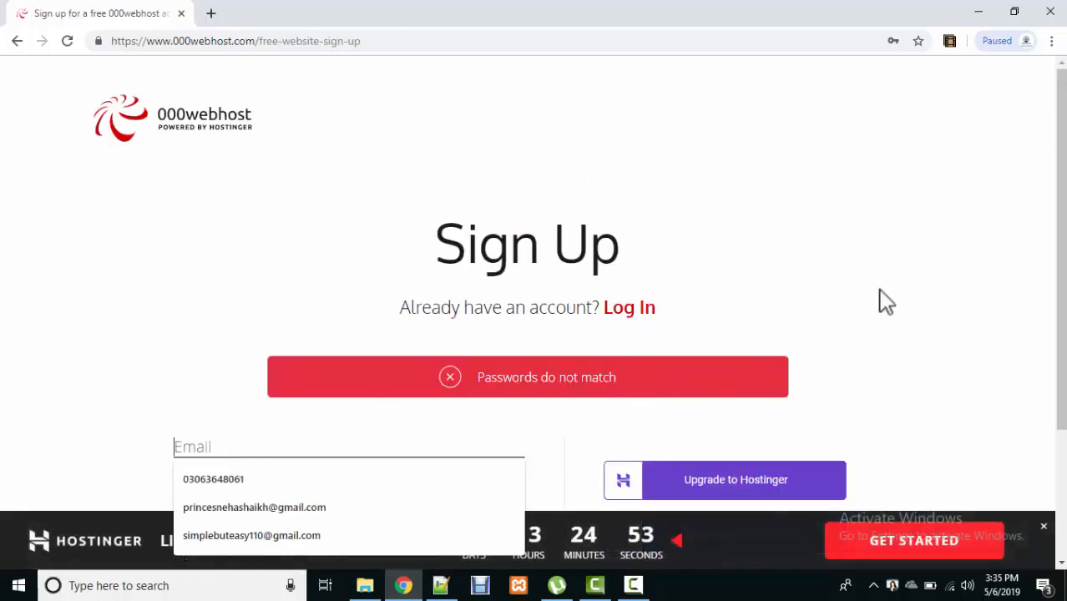
Enter the new account's email address in the emptied sign-up form.
left_click_drag(1061, 192, 1062, 321)
left_click(381, 264)
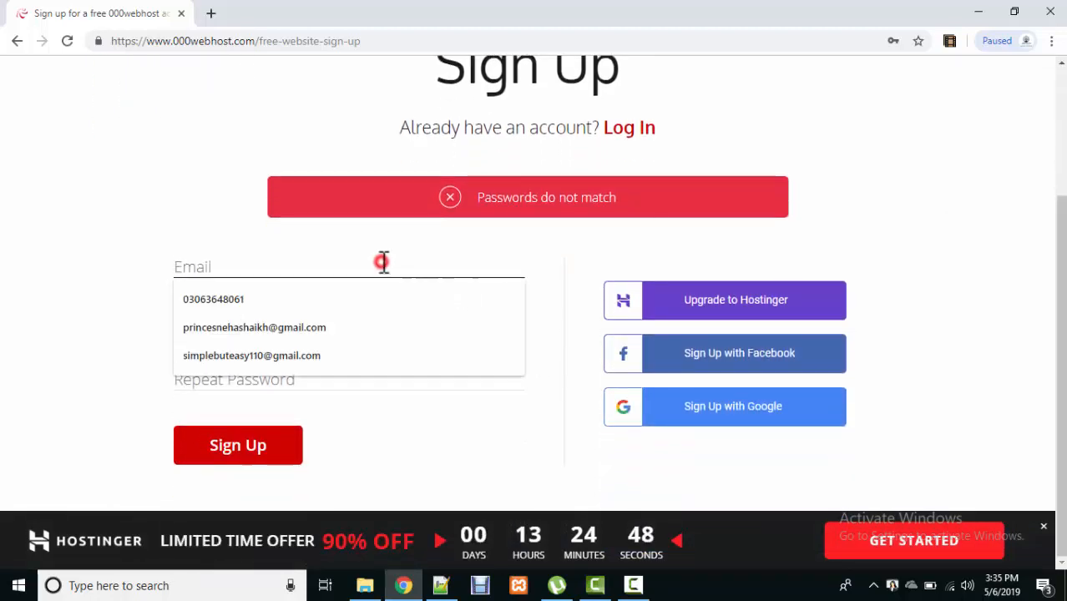
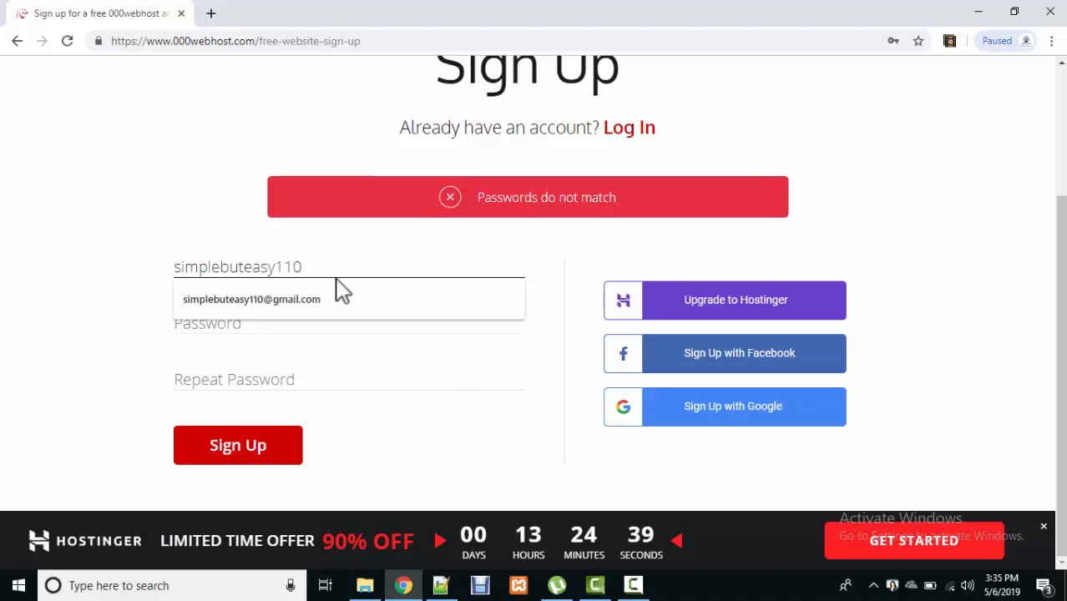
key("Tab")
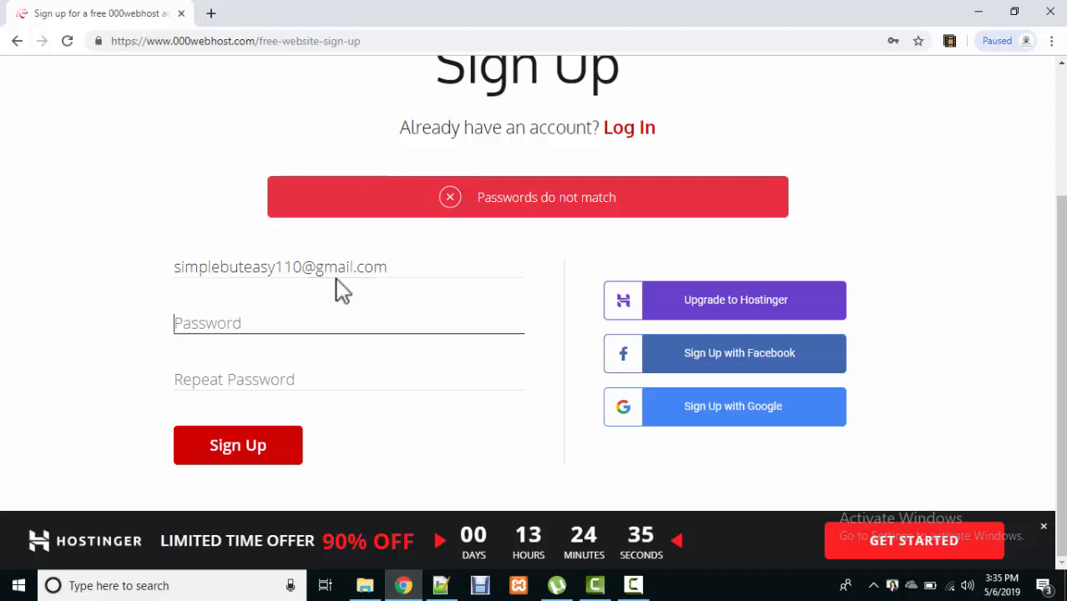
Enter the account password in both the Password and Repeat Password fields, and submit the sign-up form.
type("•••••••••")
key("Tab")
type("•••••••••")
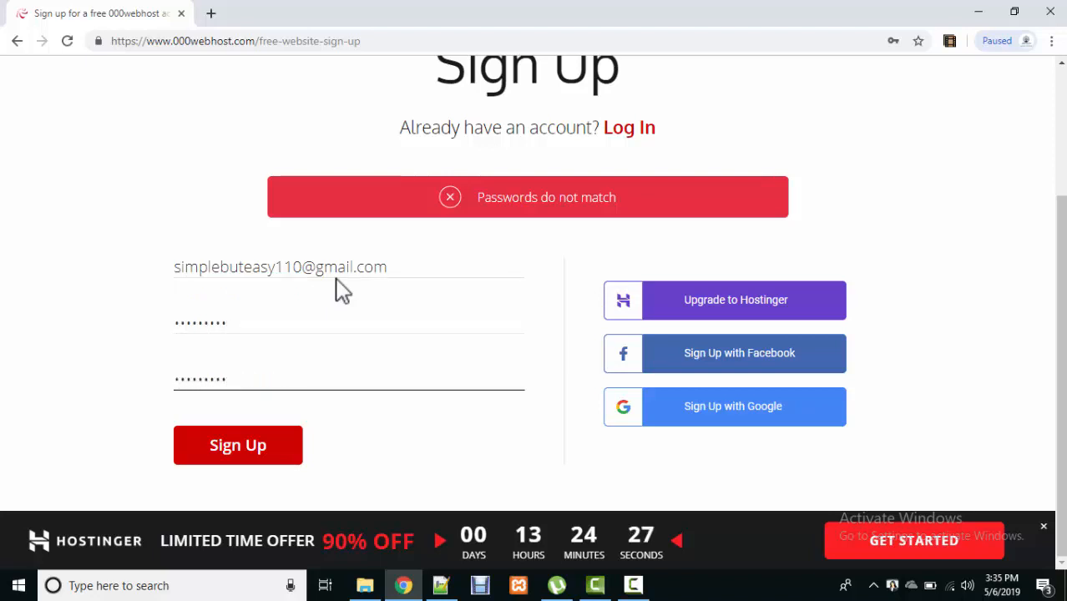
left_click(267, 444)
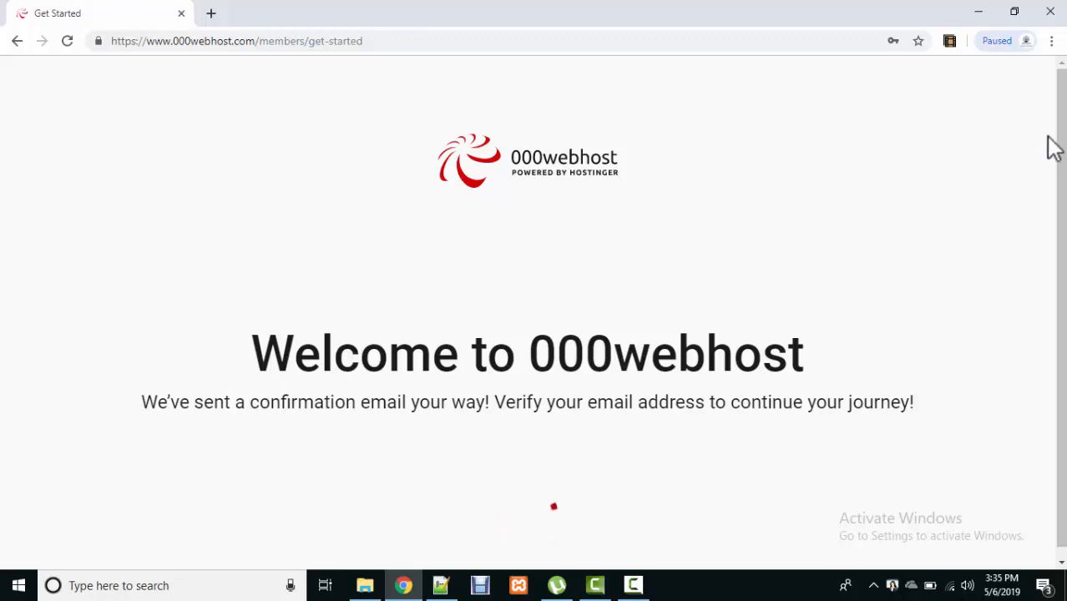
Open Gmail in a new browser tab and open the 000webhost.com message "Confirm your email address".
left_click_drag(1059, 149, 1060, 158)
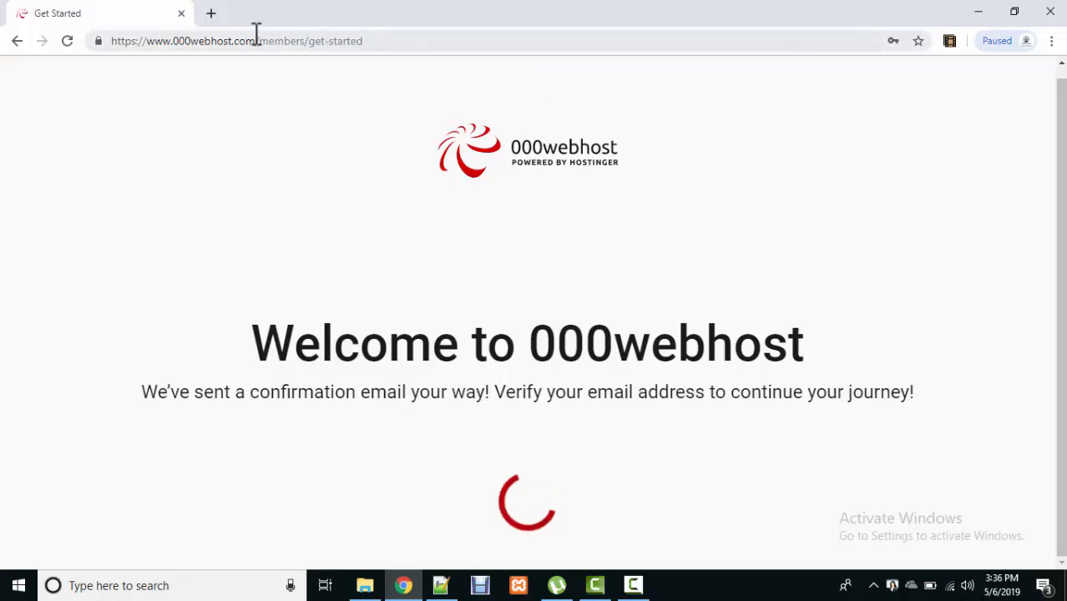
left_click(211, 18)
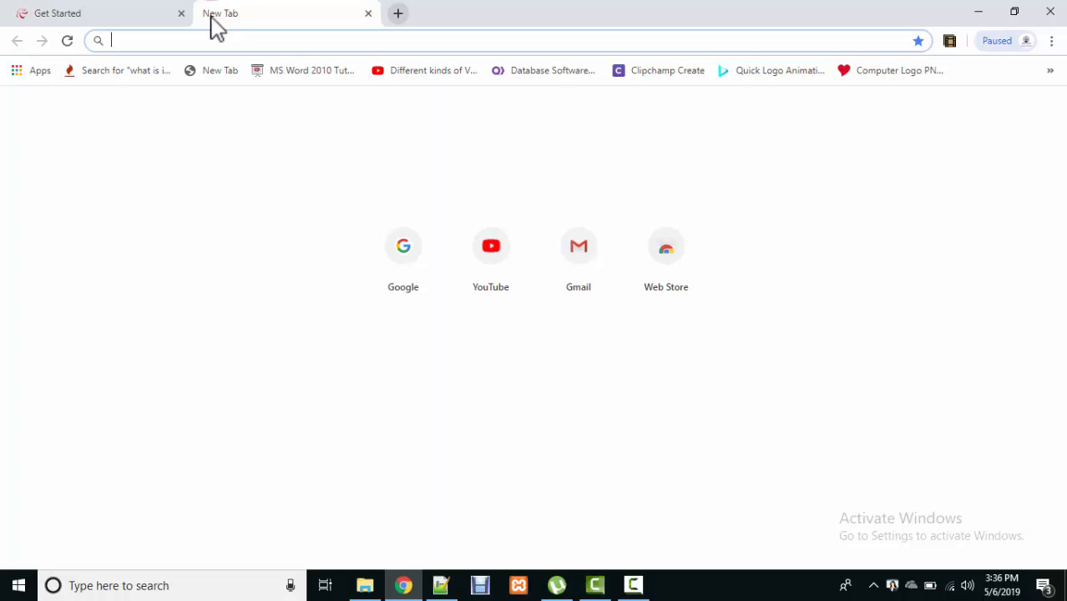
type("gm")
key("Return")
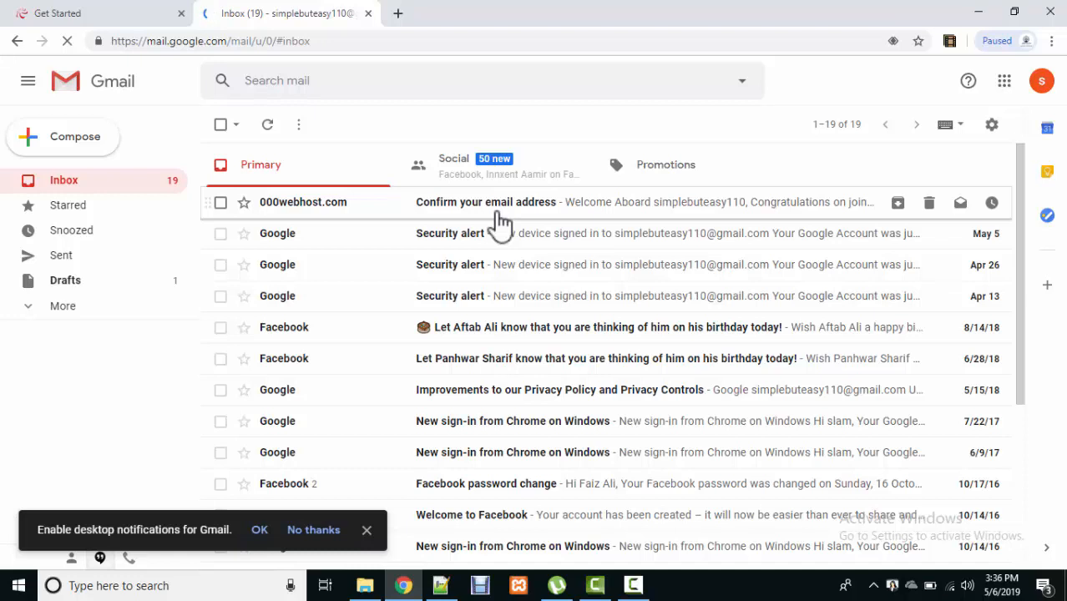
left_click(498, 216)
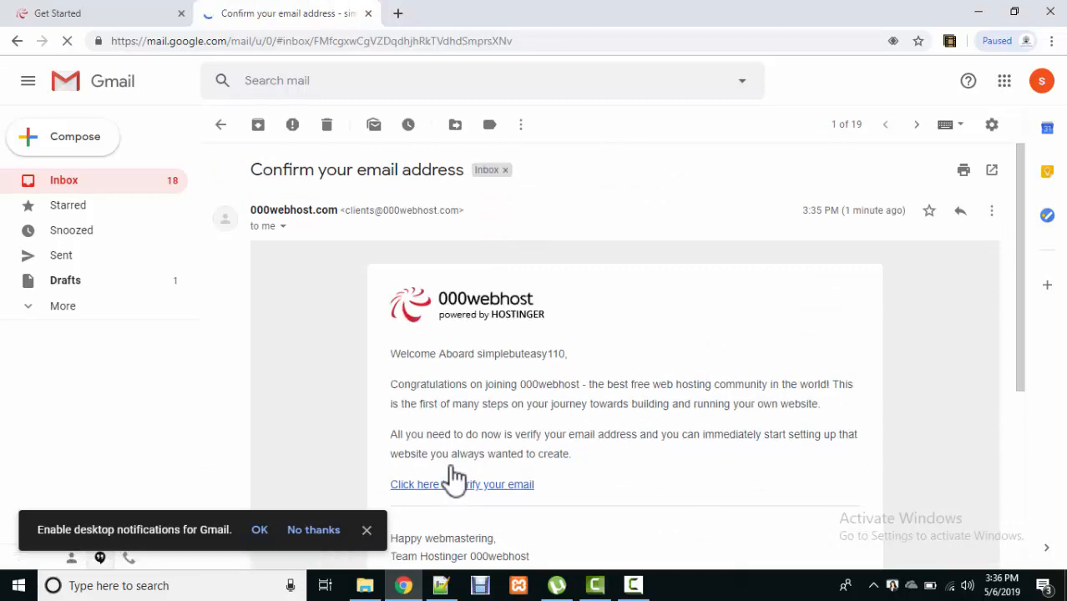
Verify the email address through the link in the message, and get started with the 000webhost account setup.
left_click_drag(1025, 282, 1024, 322)
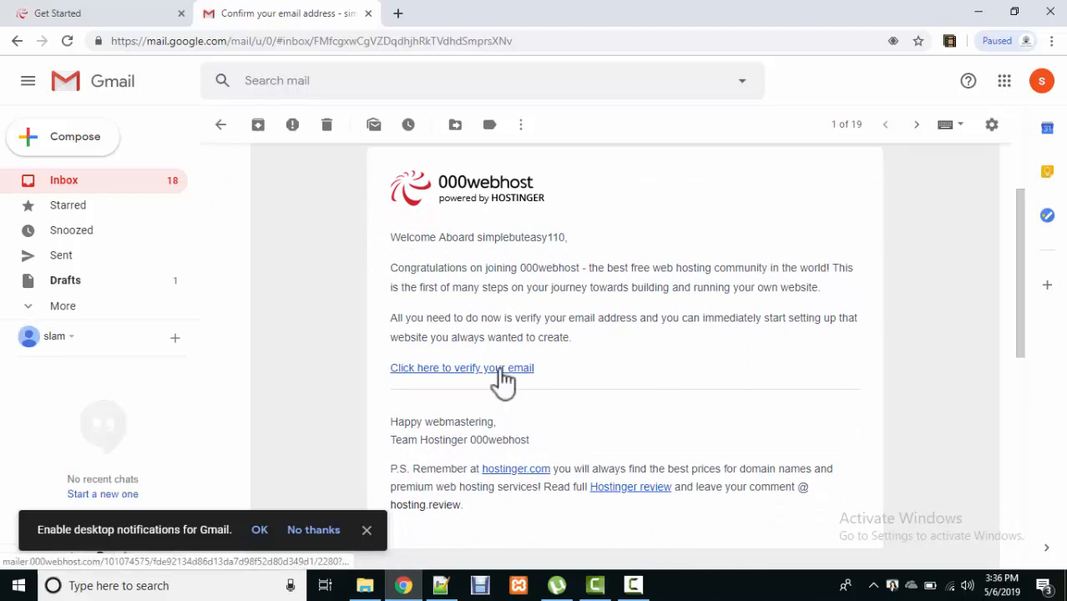
left_click(501, 370)
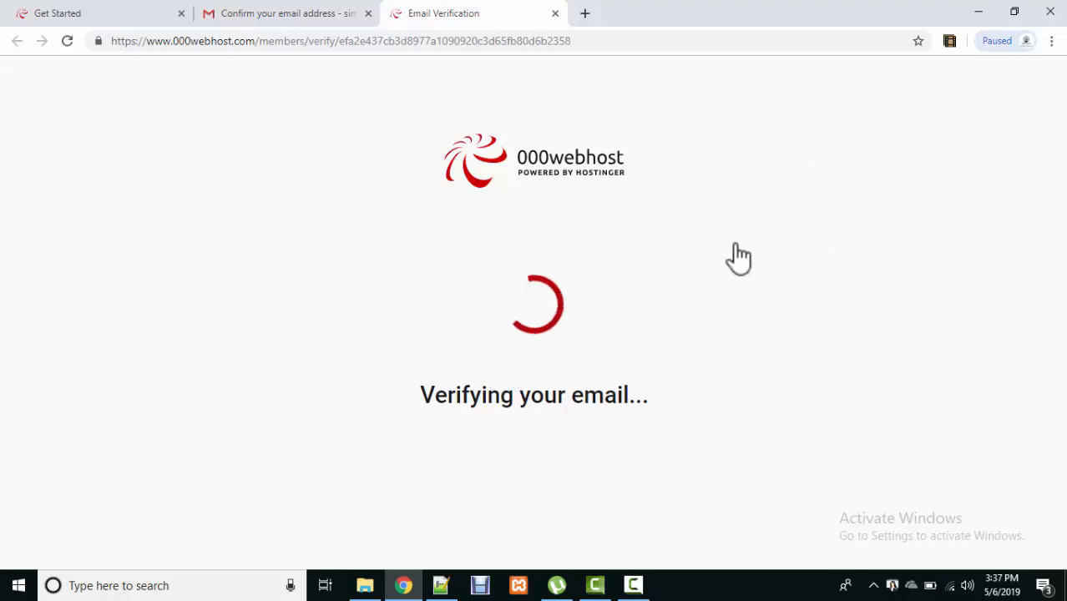
left_click(633, 585)
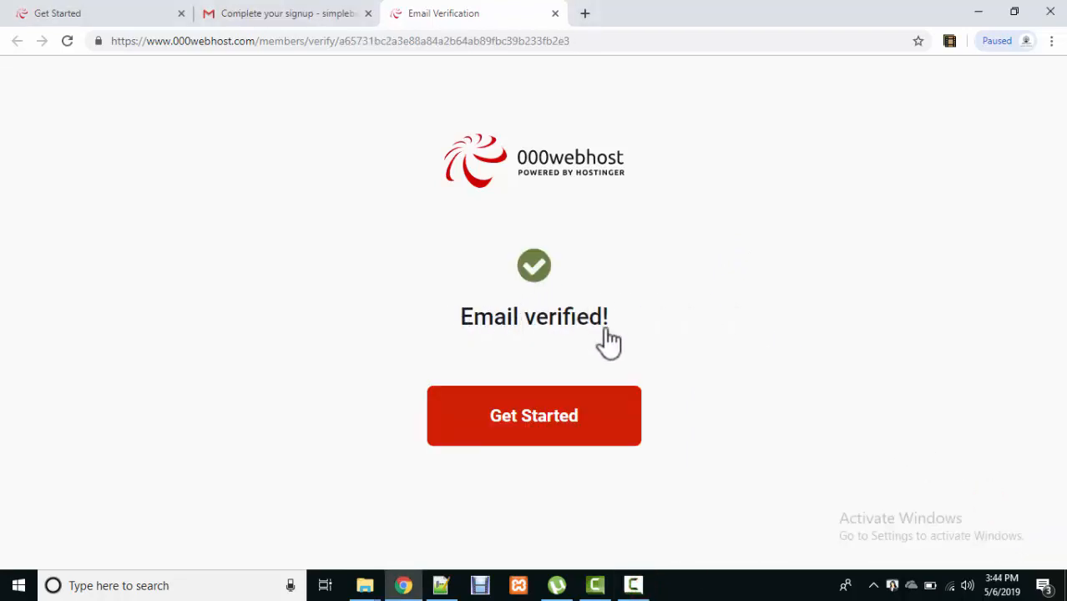
left_click(518, 420)
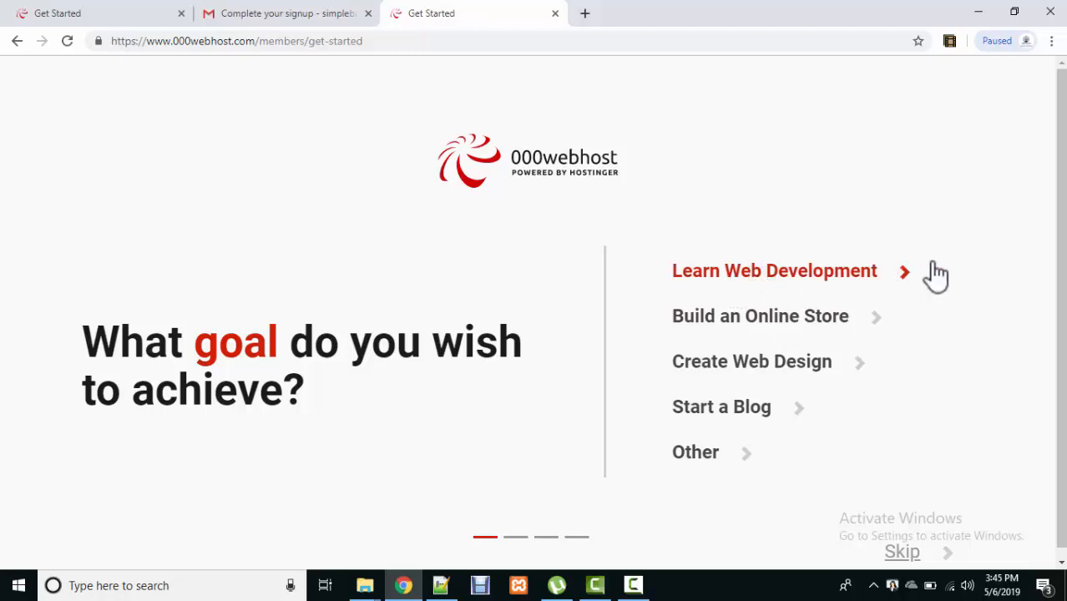
Skip the setup question about which goal to achieve.
scroll(1061, 225, "down", 1)
mouse_move(1062, 302)
left_mouse_down()
mouse_move(1064, 349)
mouse_move(1063, 222)
mouse_move(1045, 299)
left_mouse_up()
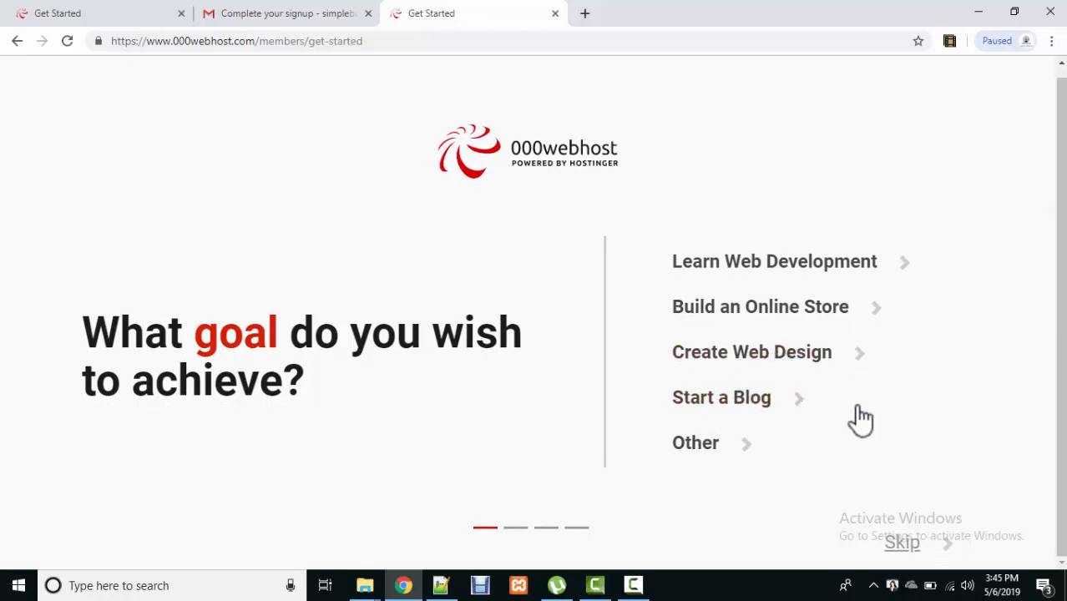
left_click(901, 551)
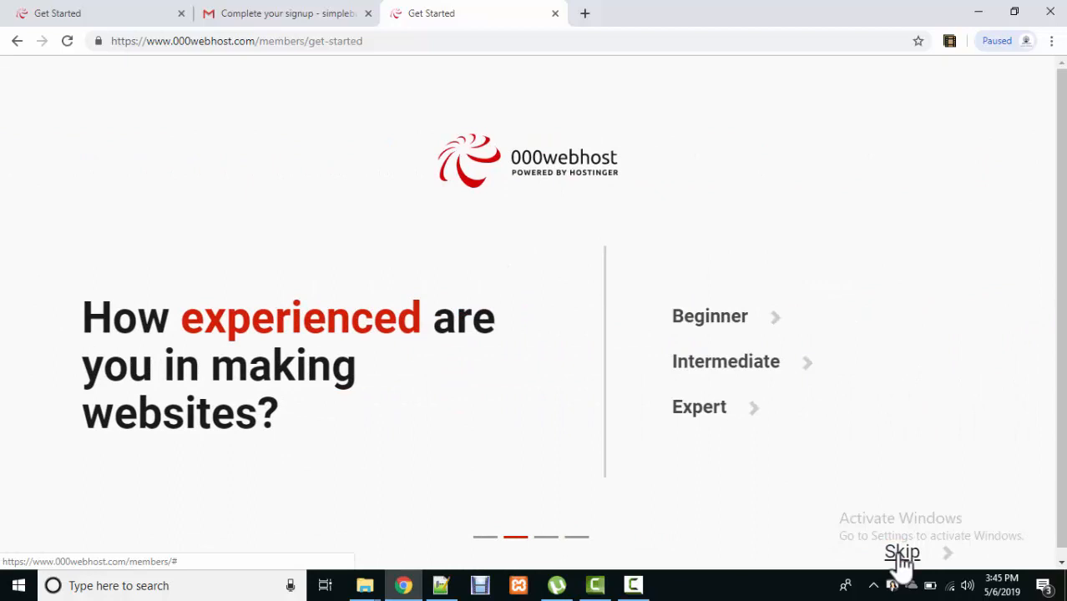
Choose Beginner as the level of experience in making websites.
left_click(734, 321)
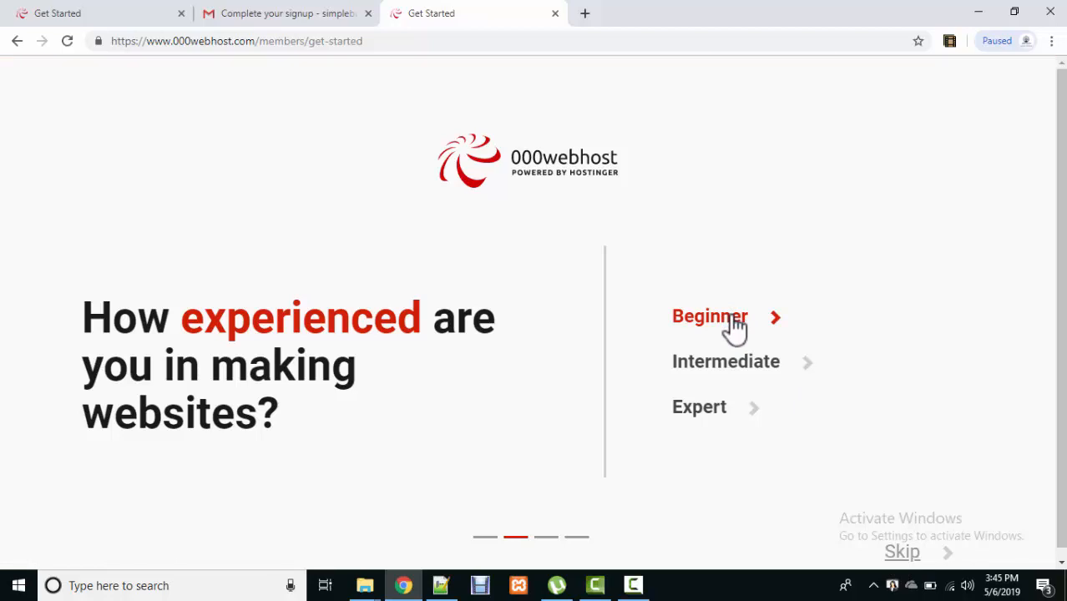
left_click(732, 319)
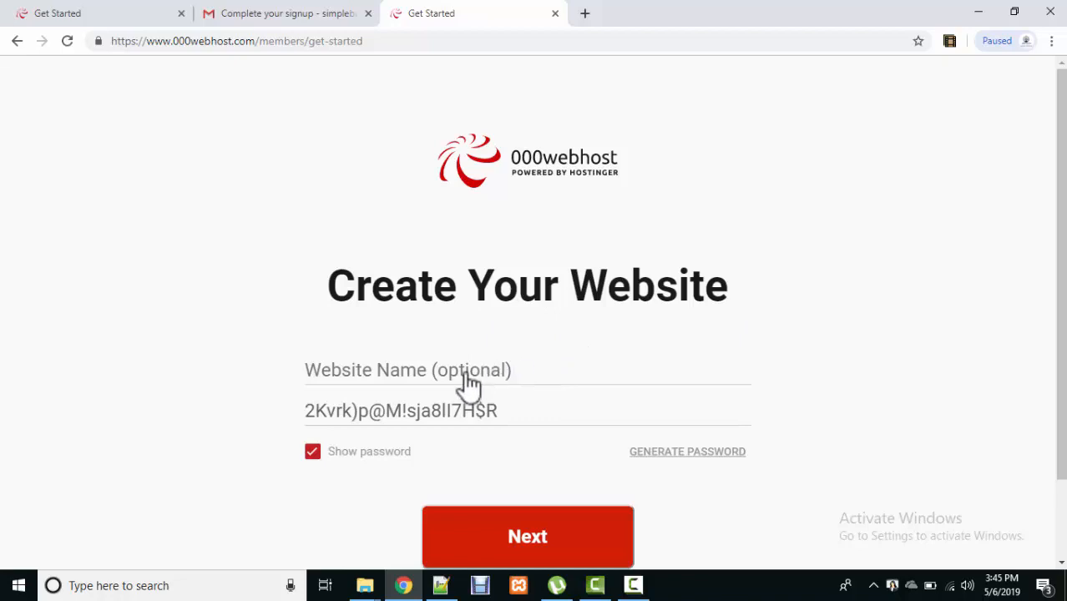
left_click(436, 377)
type("myfirstW")
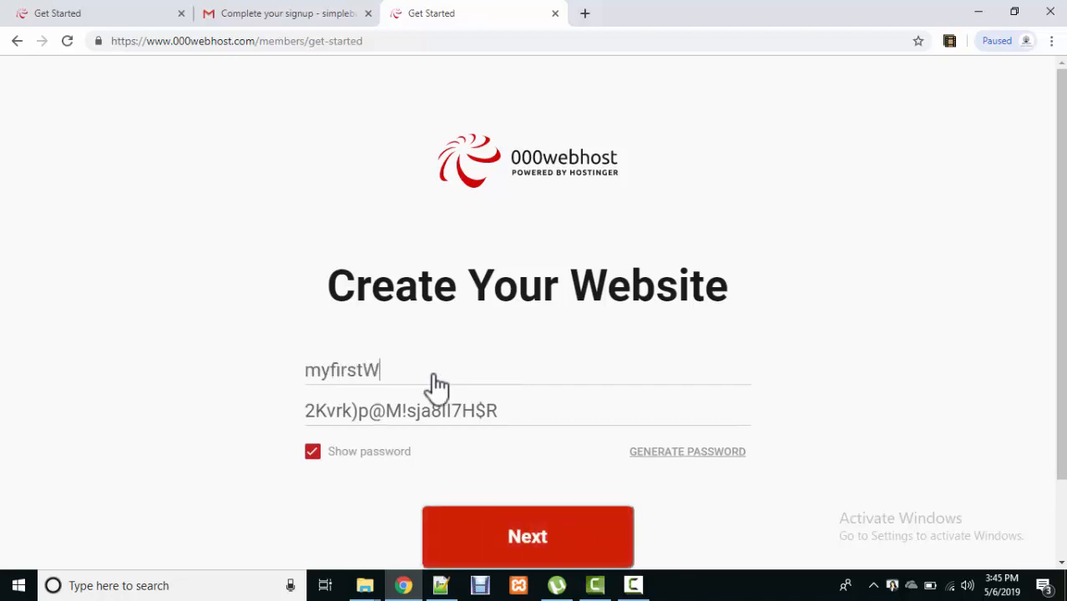
type("e")
key("BackSpace")
key("BackSpace")
type("website")
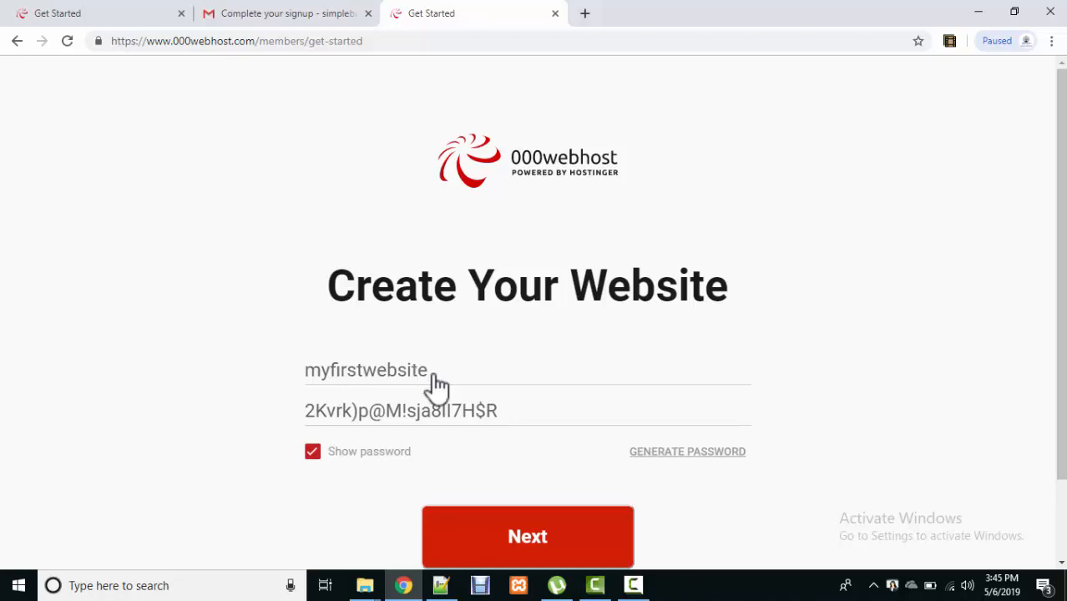
type("fortesting")
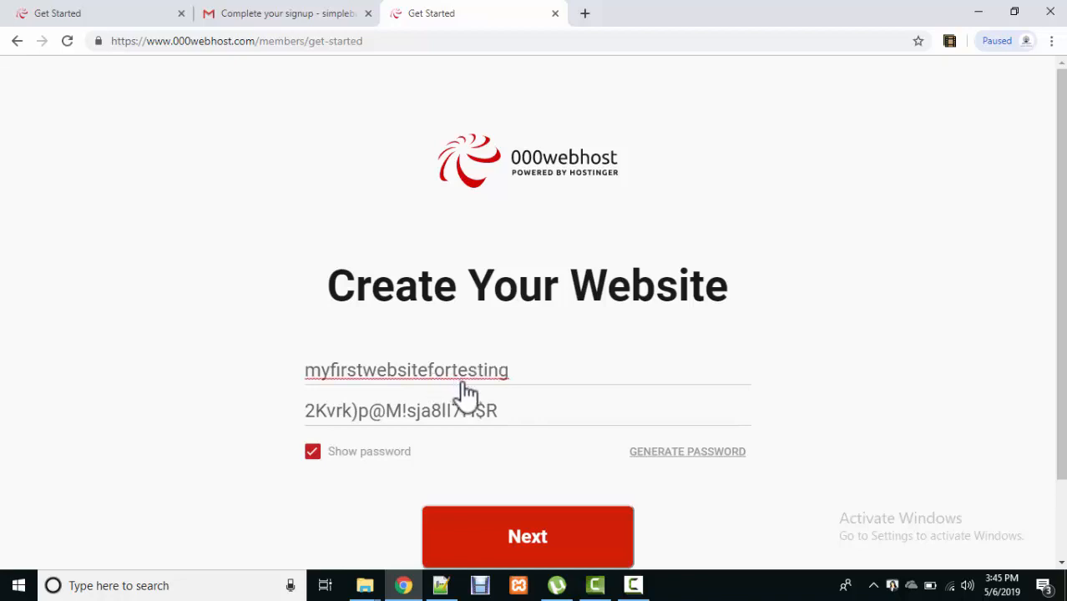
key("BackSpace")
key("BackSpace")
key("BackSpace")
key("BackSpace")
key("BackSpace")
key("BackSpace")
key("BackSpace")
key("BackSpace")
key("BackSpace")
key("BackSpace")
key("BackSpace")
key("BackSpace")
key("BackSpace")
key("BackSpace")
key("BackSpace")
key("BackSpace")
key("BackSpace")
key("BackSpace")
key("BackSpace")
key("BackSpace")
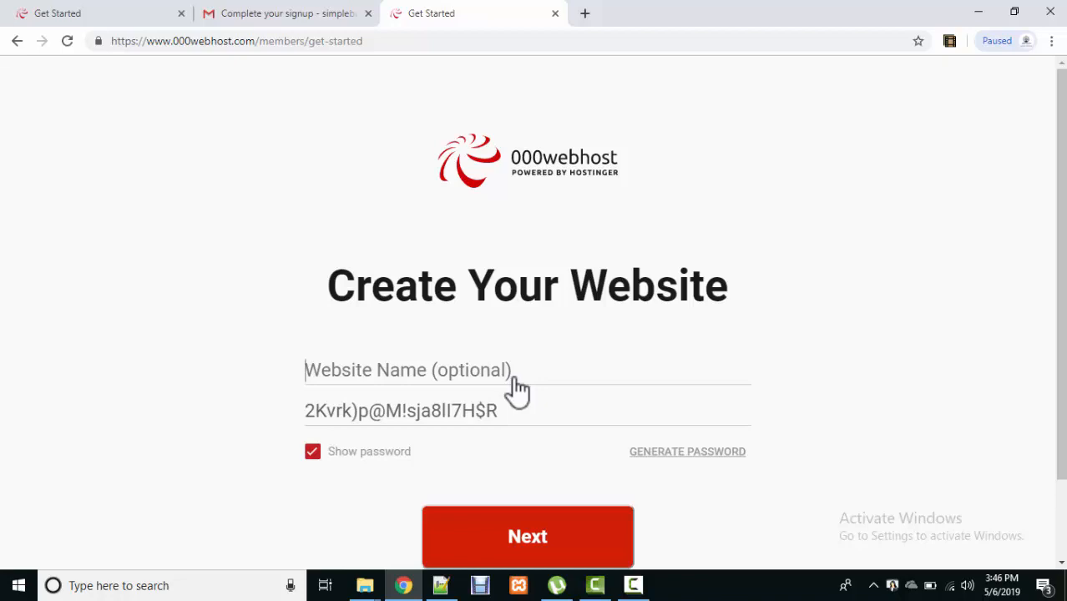
Set the website name to "new" followed directly by the person's first name.
type("new")
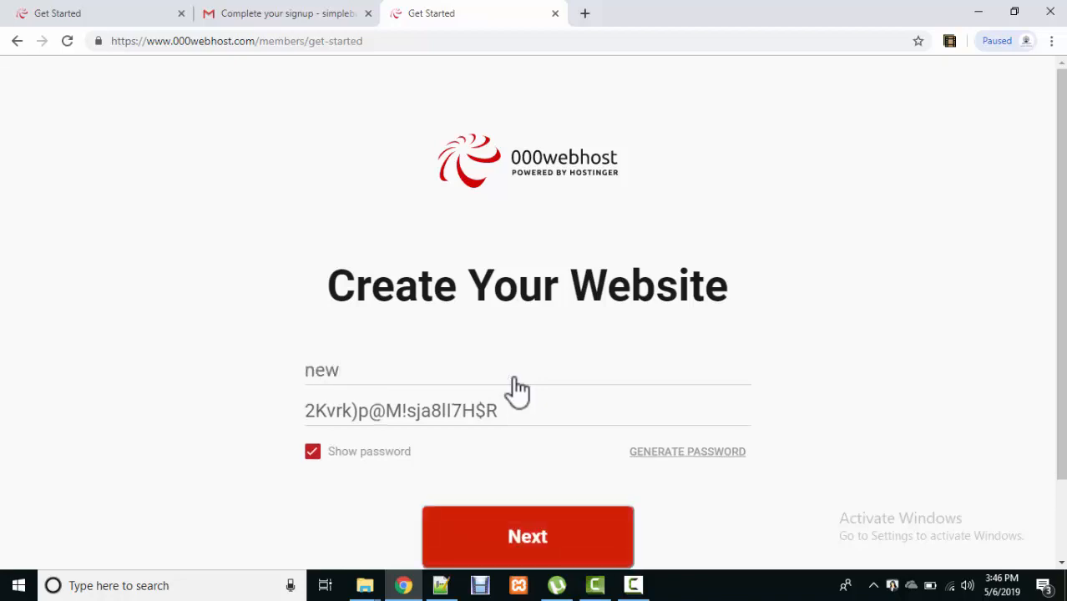
type("Awais")
key("ctrl+a")
left_click(649, 587)
left_click(984, 500)
Replace the generated website password with a custom one in the password field, and submit the Create Your Website form.
left_click(522, 426)
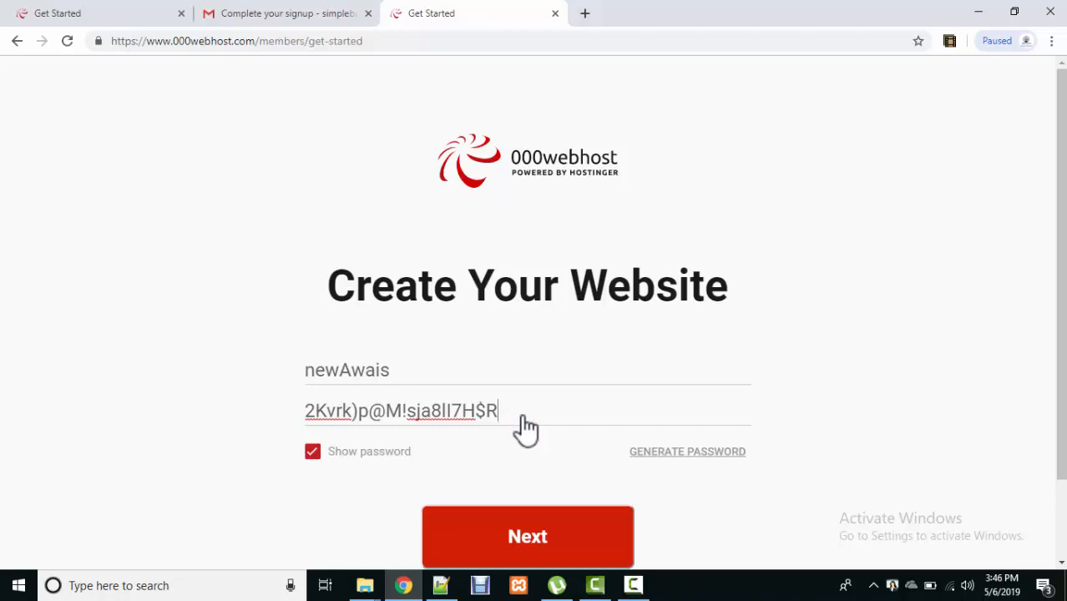
key("BackSpace")
key("BackSpace")
key("BackSpace")
key("BackSpace")
key("BackSpace")
key("BackSpace")
key("BackSpace")
key("BackSpace")
key("BackSpace")
key("BackSpace")
key("BackSpace")
key("BackSpace")
key("BackSpace")
key("BackSpace")
key("BackSpace")
key("BackSpace")
key("BackSpace")
key("BackSpace")
key("BackSpace")
key("BackSpace")
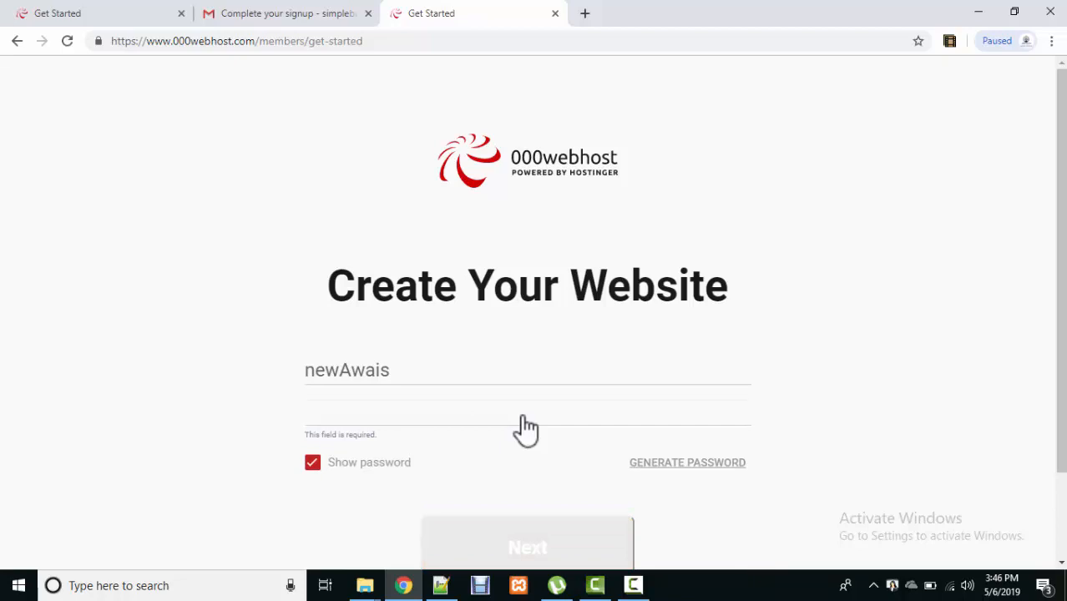
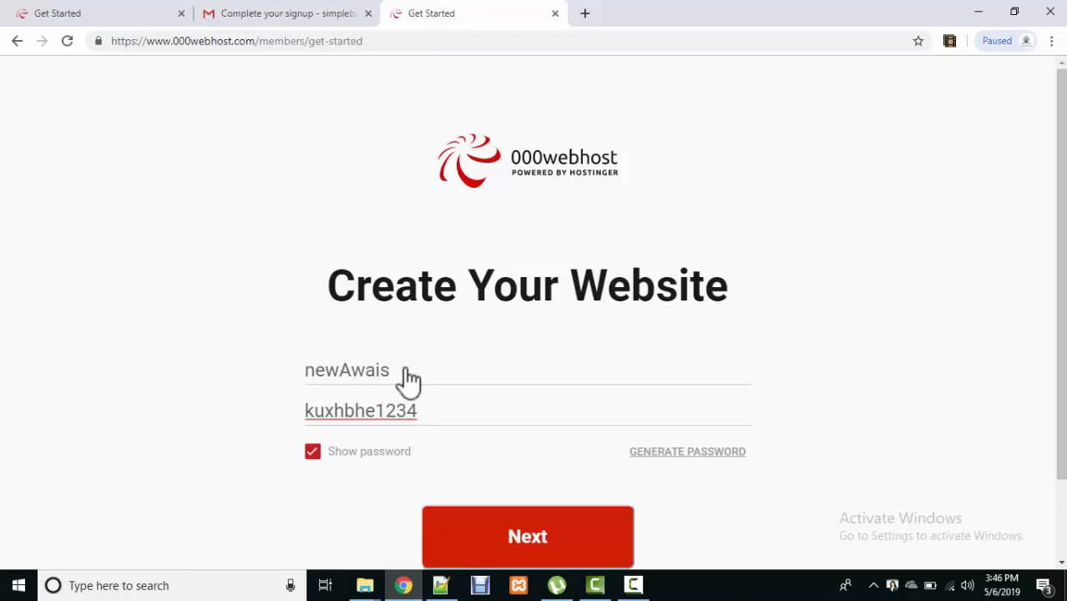
left_click(562, 537)
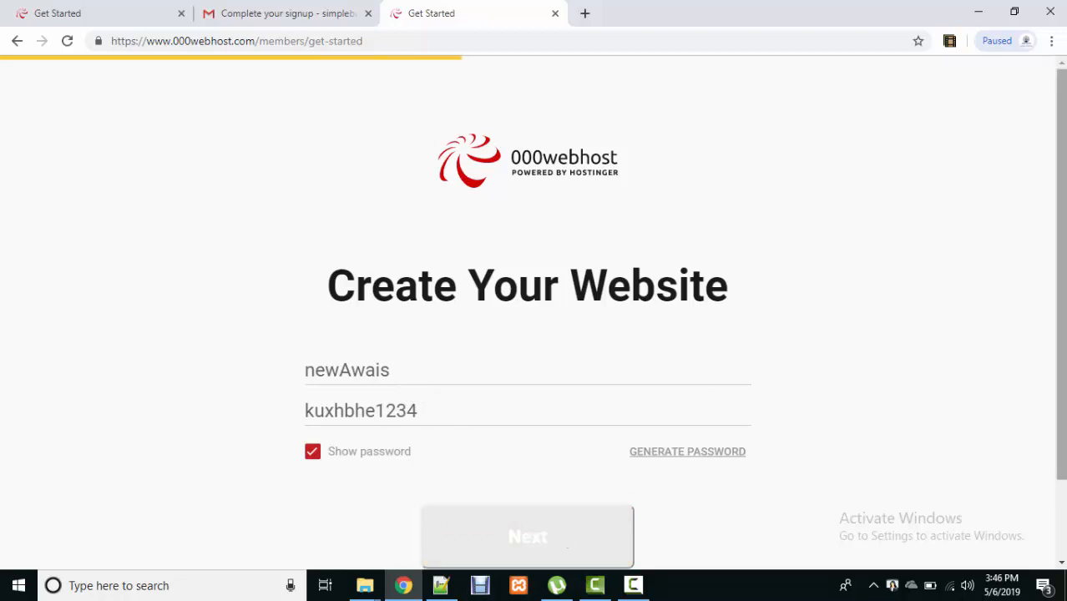
scroll(1060, 149, "down", 1)
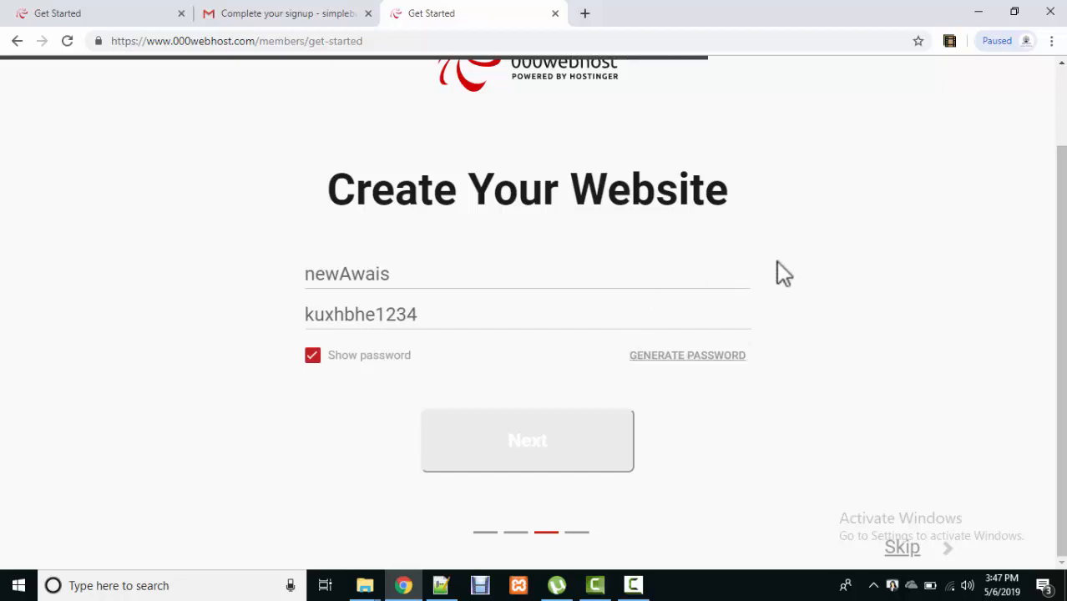
scroll(1062, 223, "up", 1)
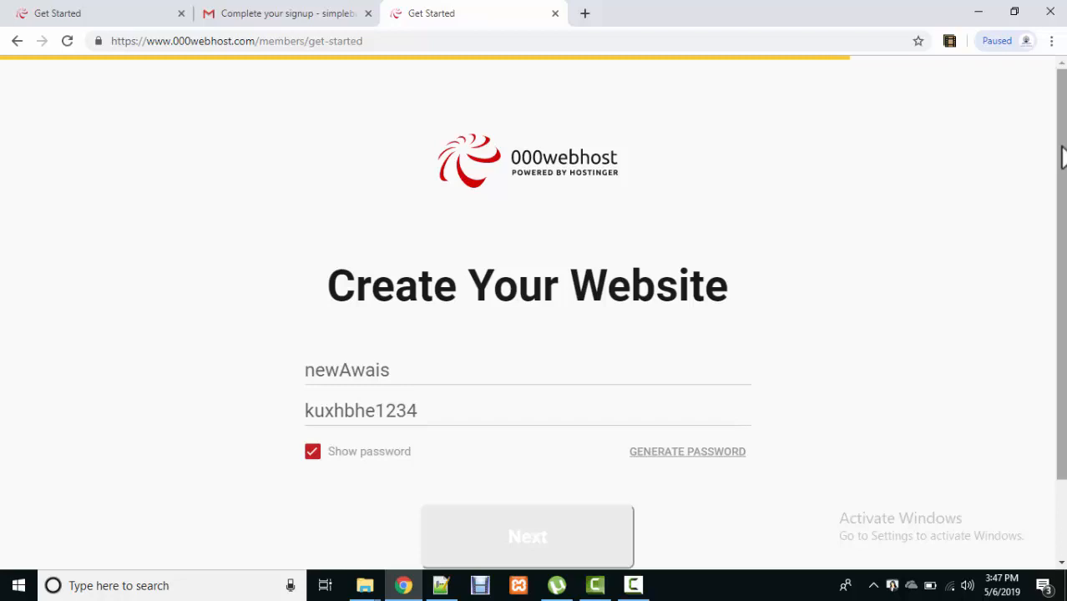
left_click(639, 584)
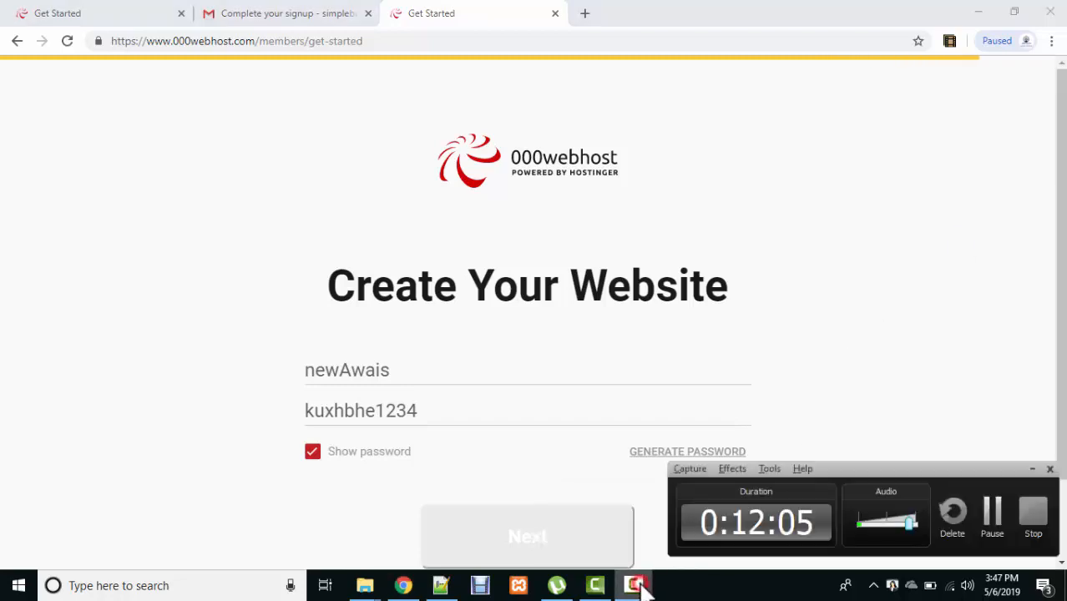
left_click(992, 524)
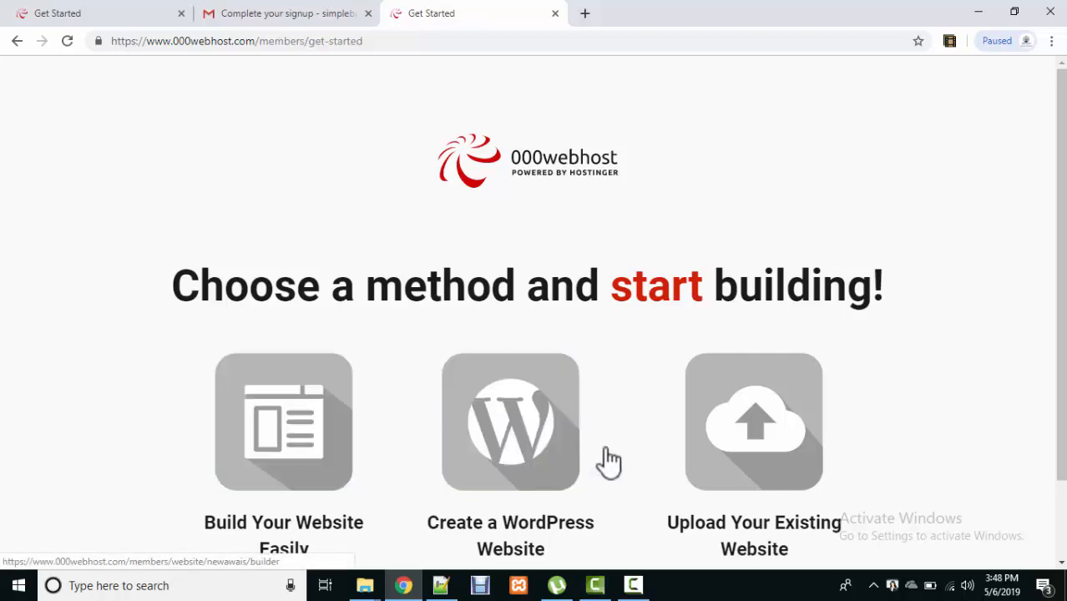
Choose Upload Your Existing Website as the method for building the site.
left_click(755, 423)
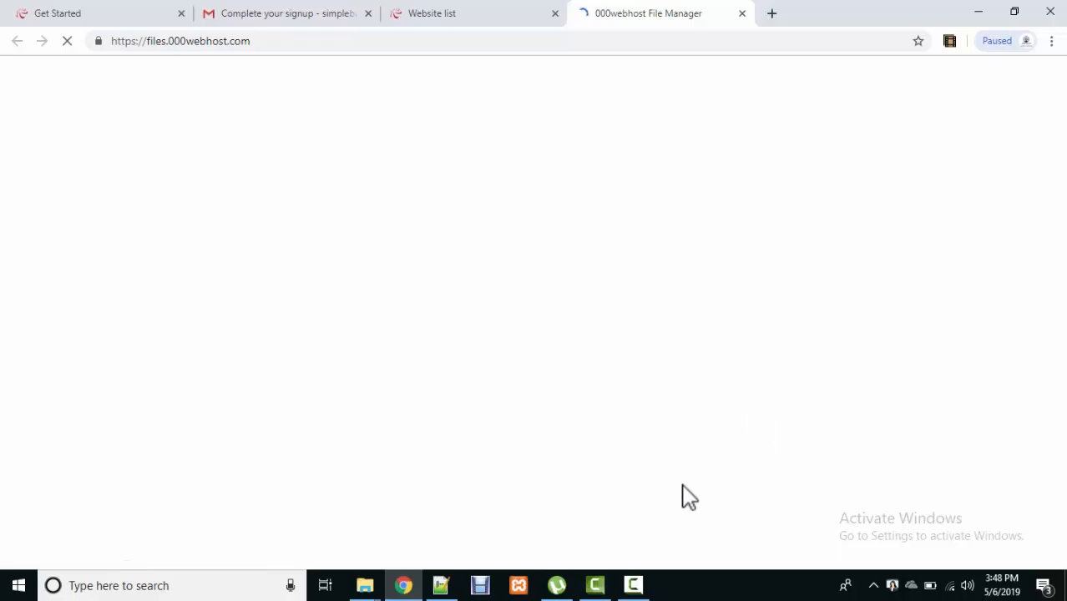
left_click(636, 585)
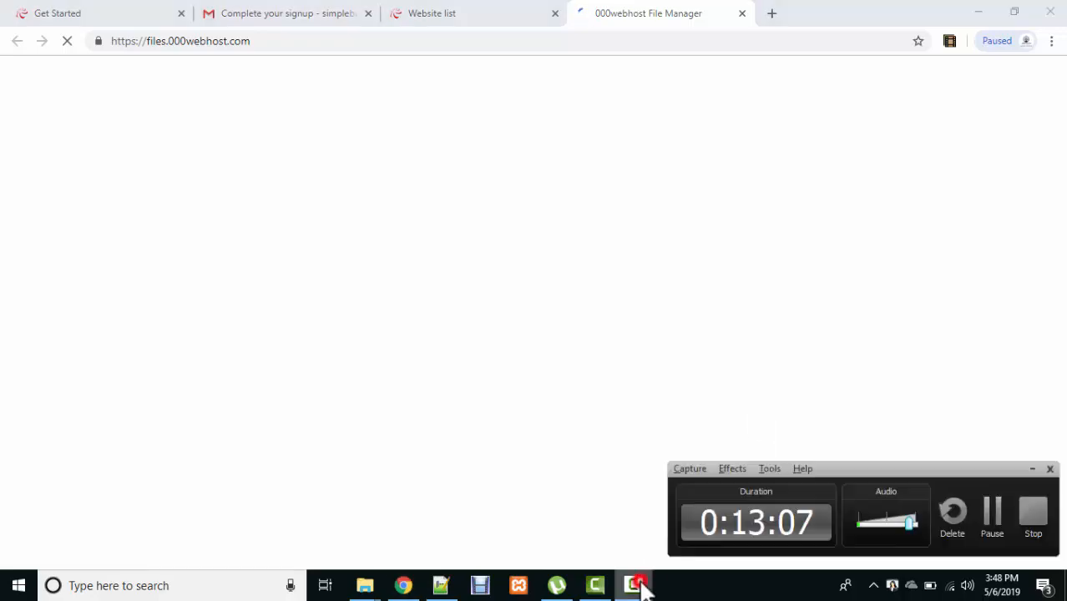
left_click(998, 531)
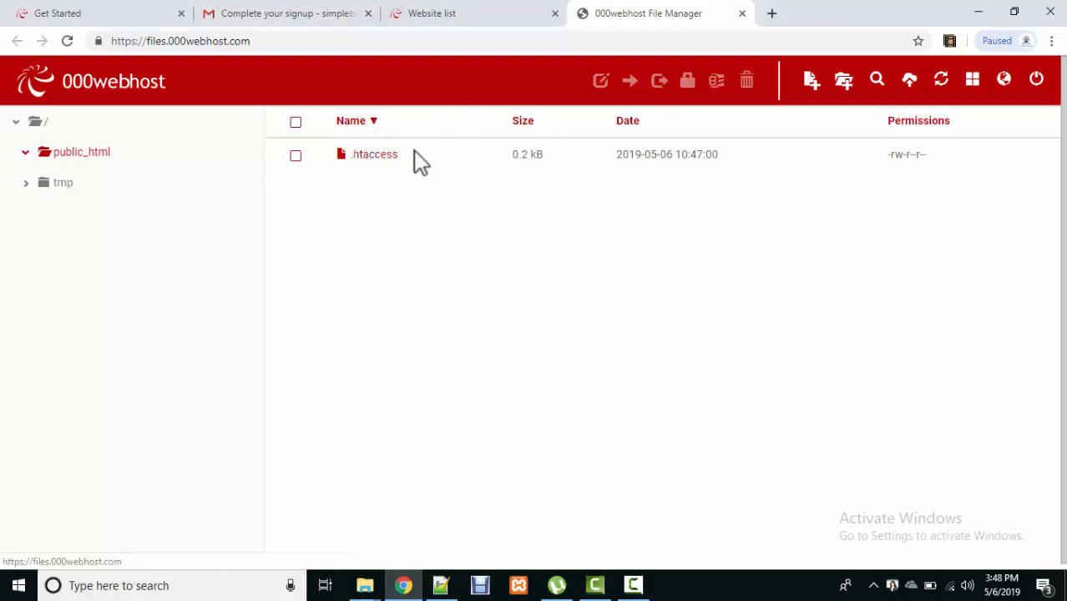
Look into the tmp folder and reopen the public_html folder in the file manager.
left_click(67, 194)
left_click(74, 165)
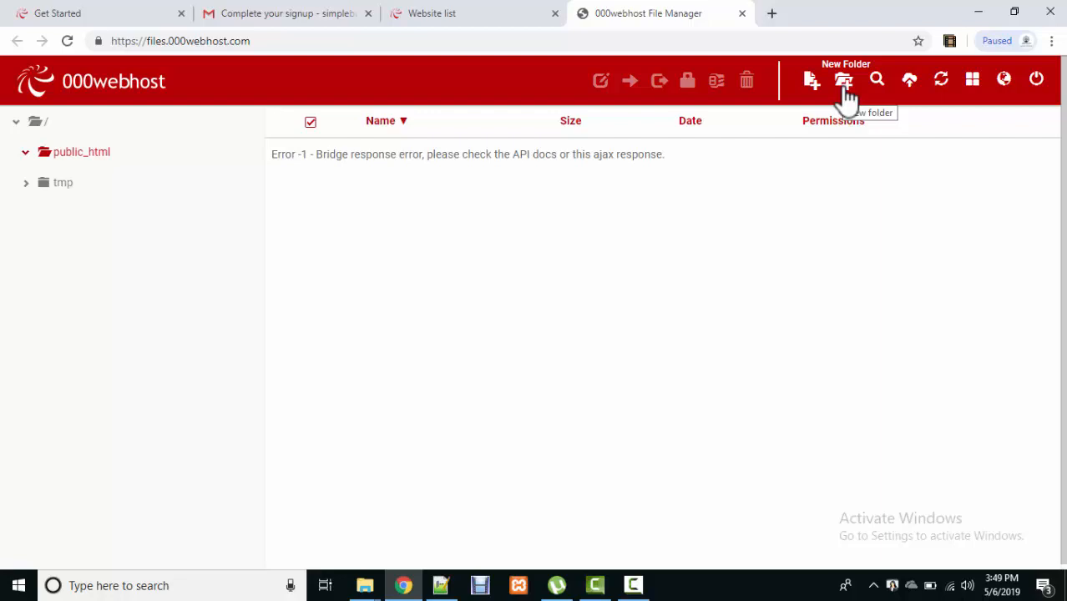
left_click(99, 155)
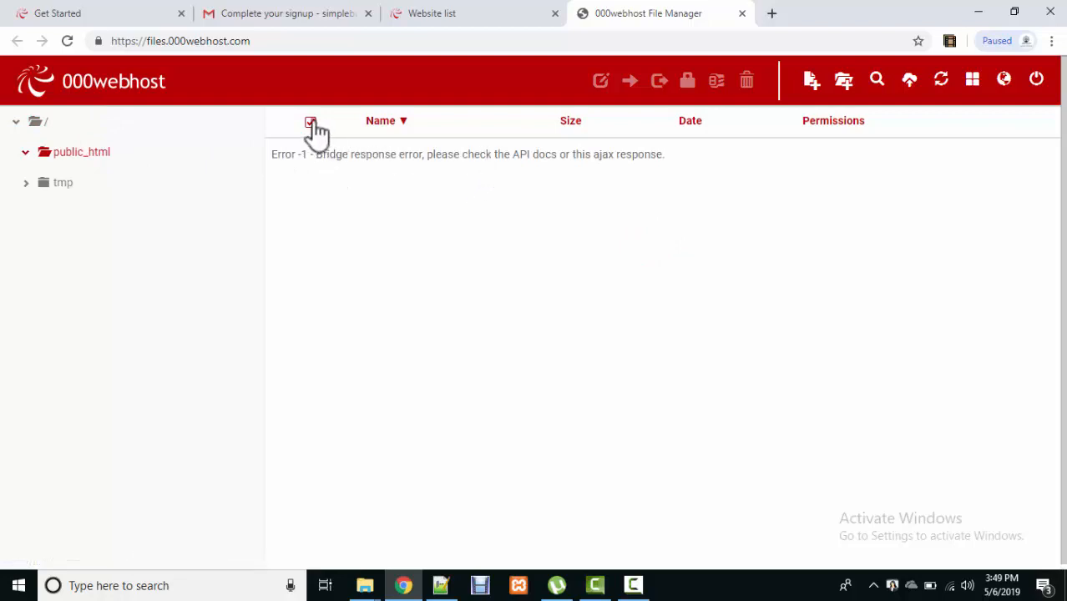
left_click(50, 157)
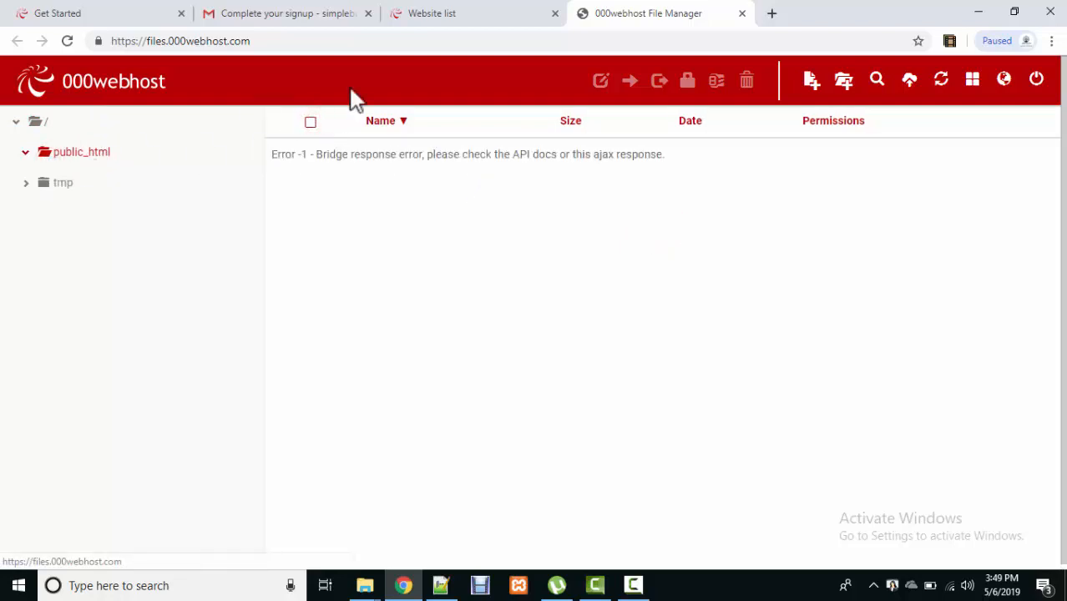
Upload index..html from the workshop folder on the Desktop to /public_html, and open the root folder.
left_click(910, 84)
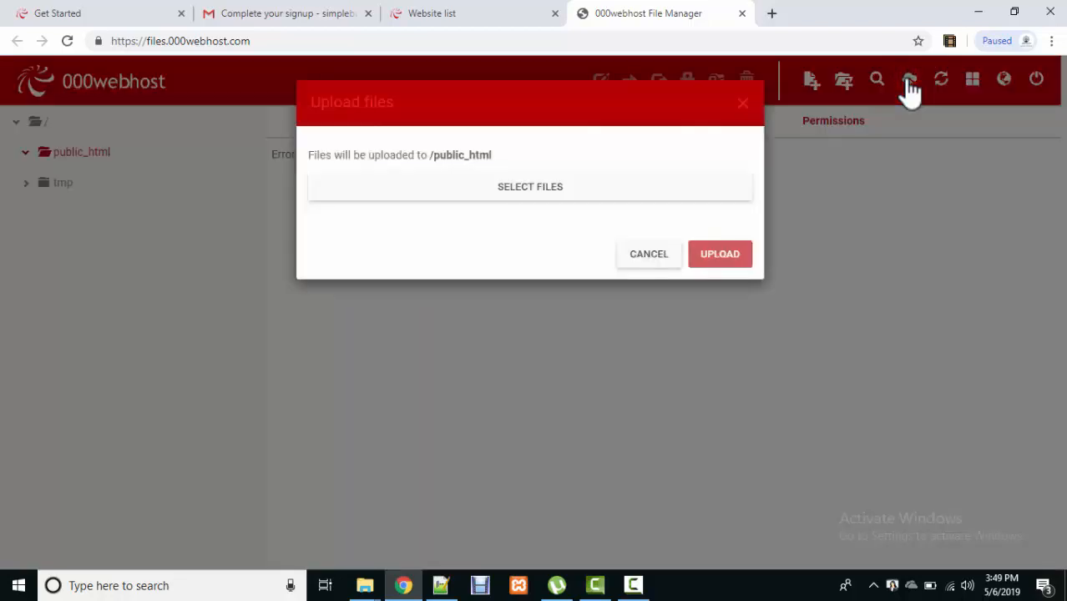
left_click(556, 189)
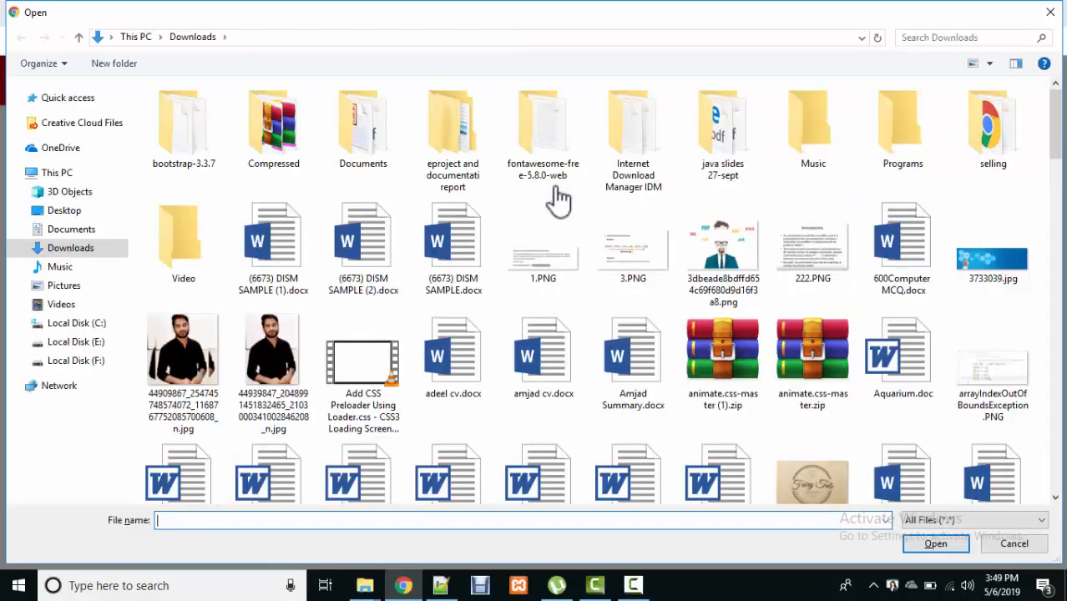
left_click(75, 211)
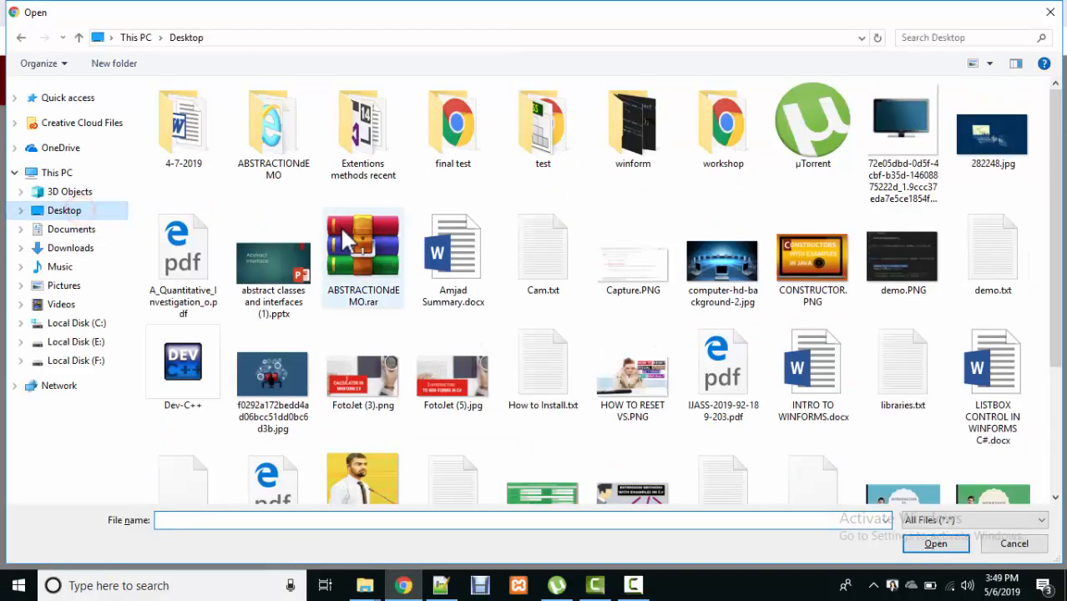
left_click(293, 280)
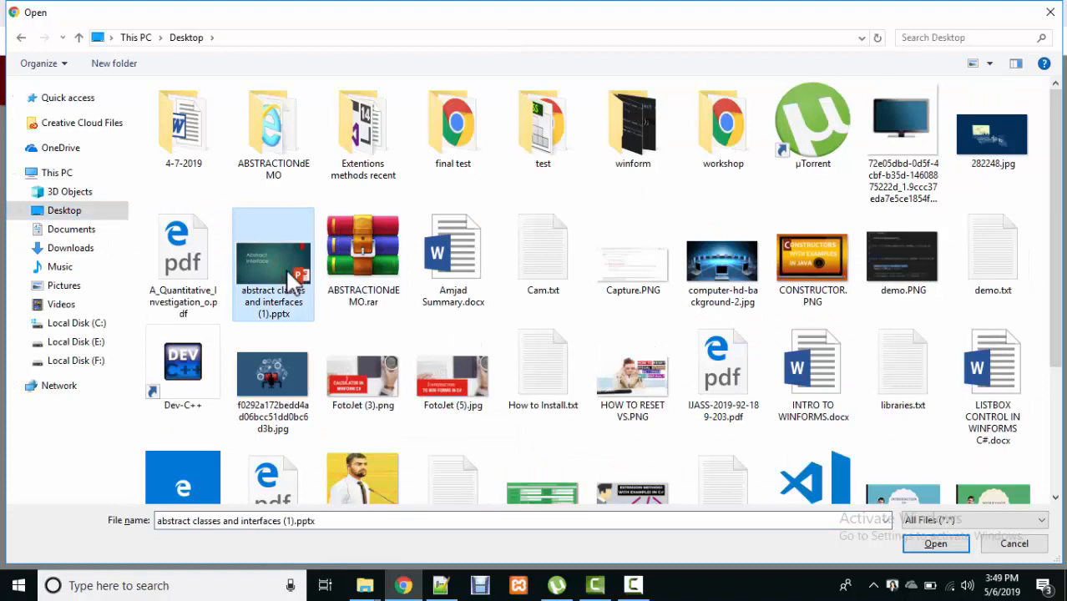
key("w")
key("w")
key("w")
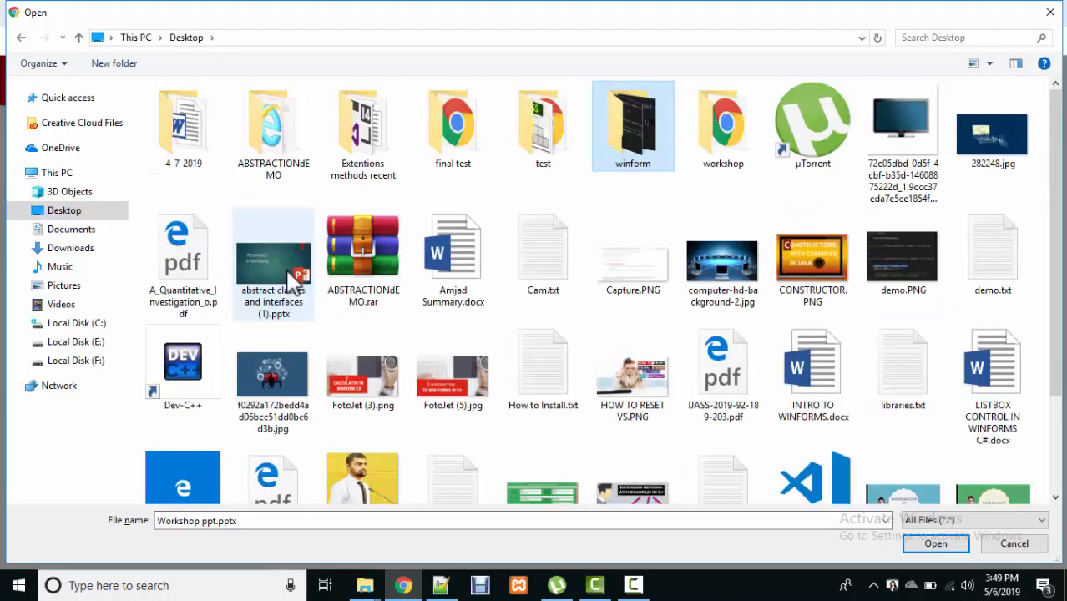
key("w")
key("Return")
key("Down")
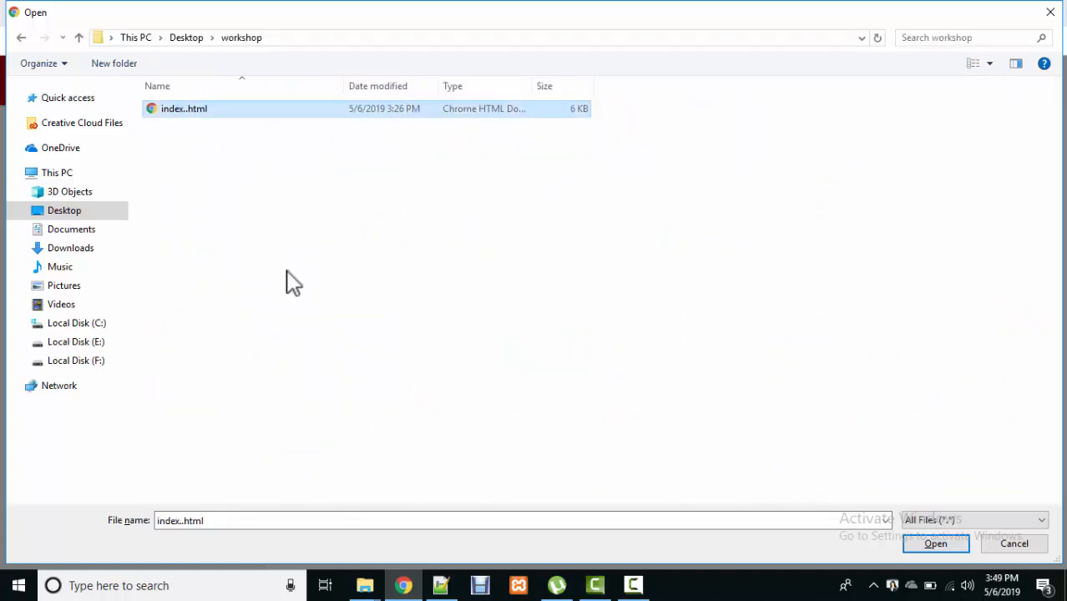
key("Return")
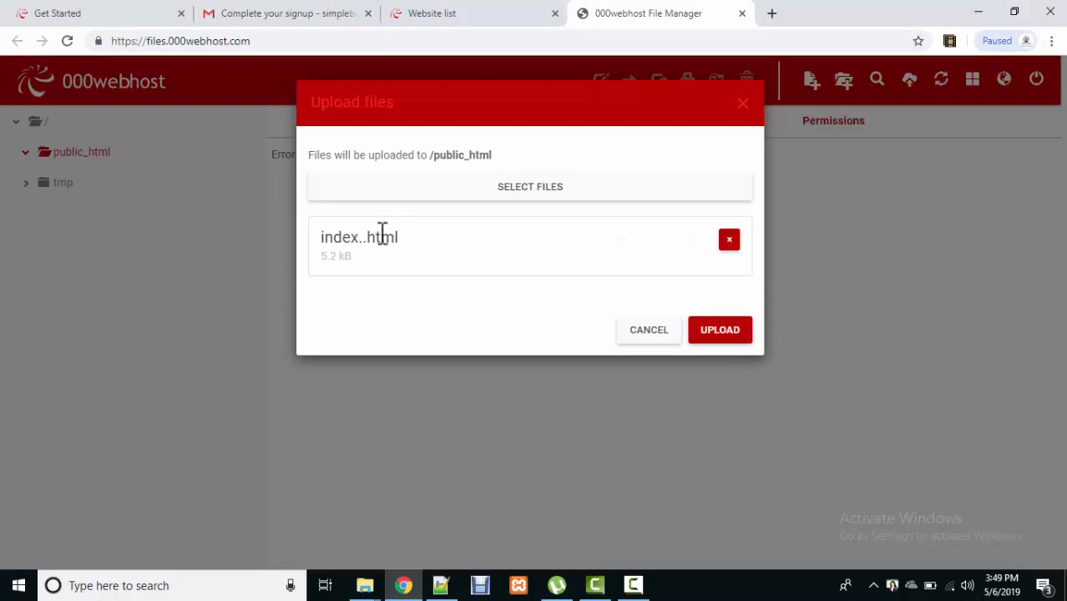
left_click(719, 333)
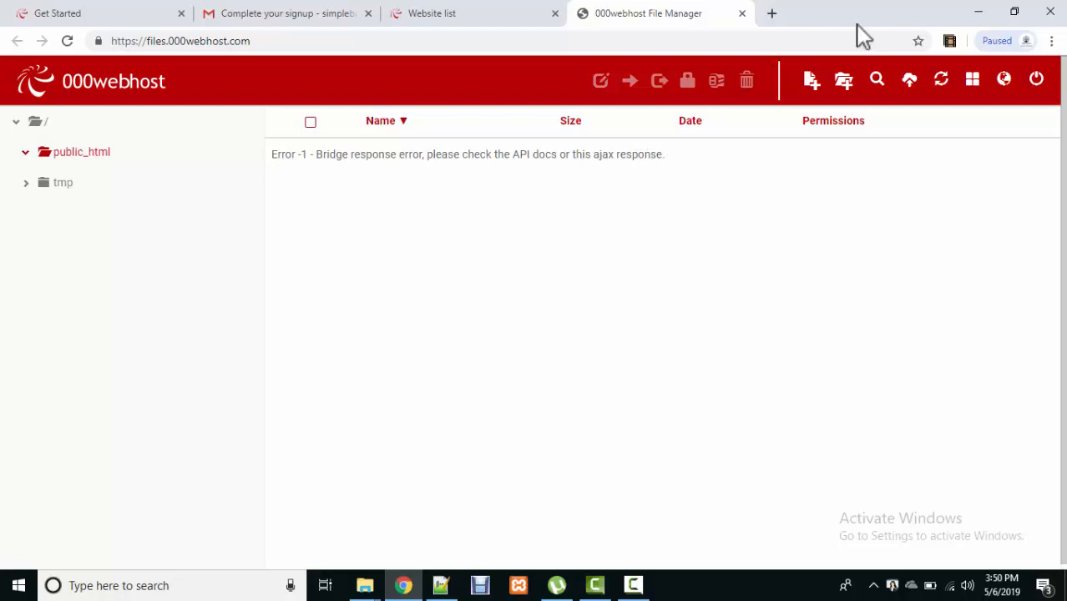
left_click(37, 122)
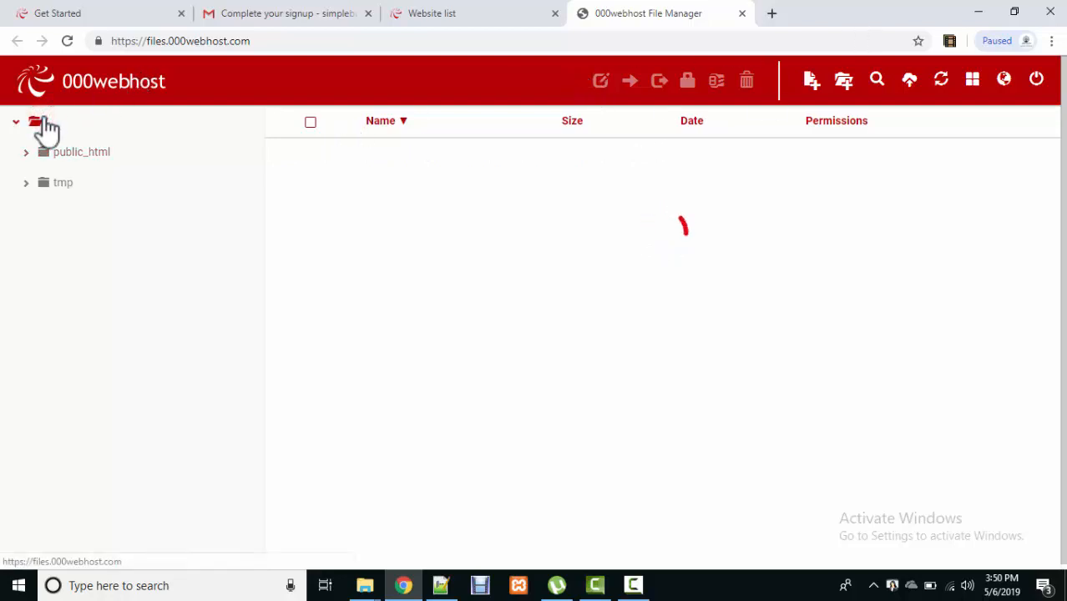
left_click(636, 587)
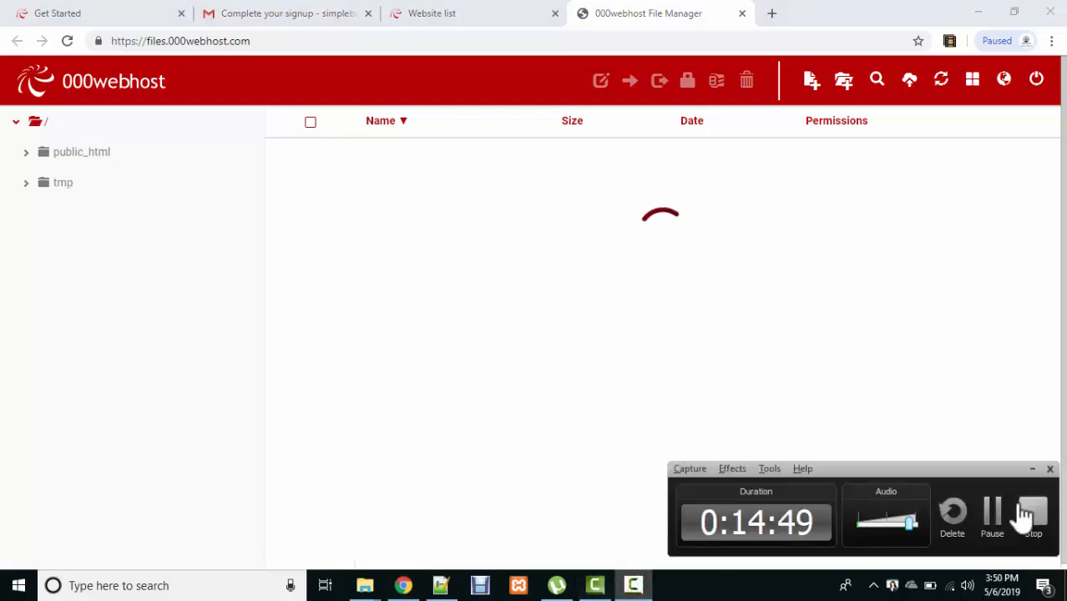
left_click(993, 518)
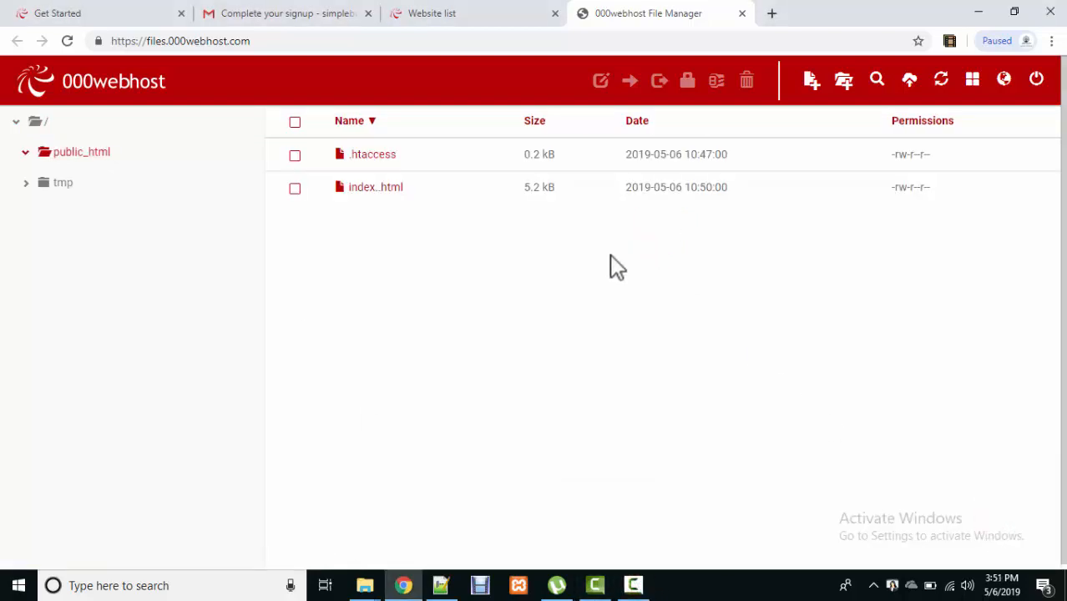
Open index..html from public_html in the online editor and read through its HTML code down to the third carousel slide.
left_click(382, 199)
right_click(382, 198)
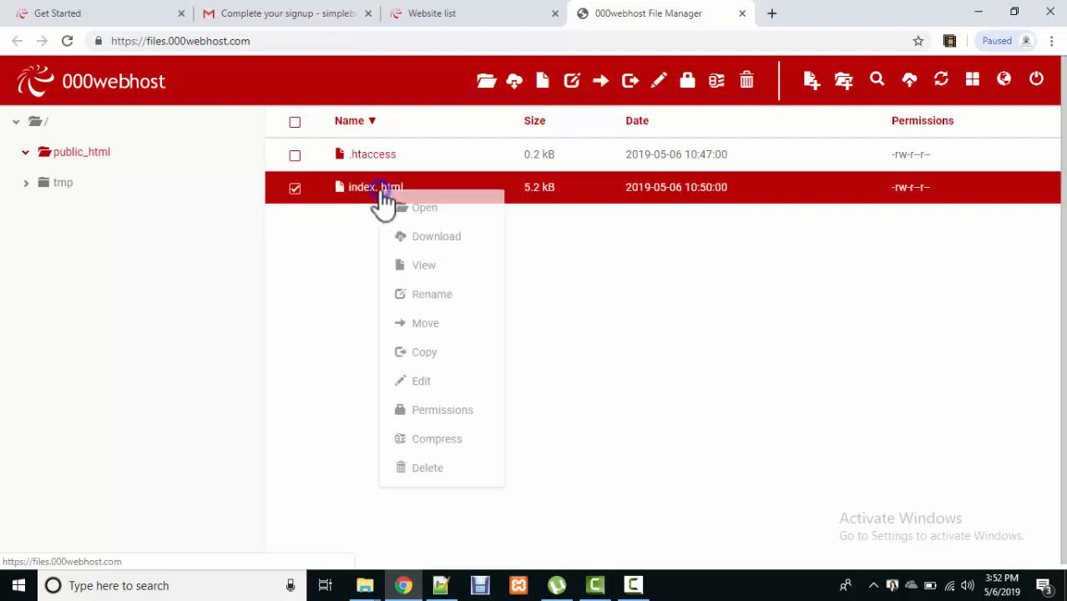
left_click(454, 382)
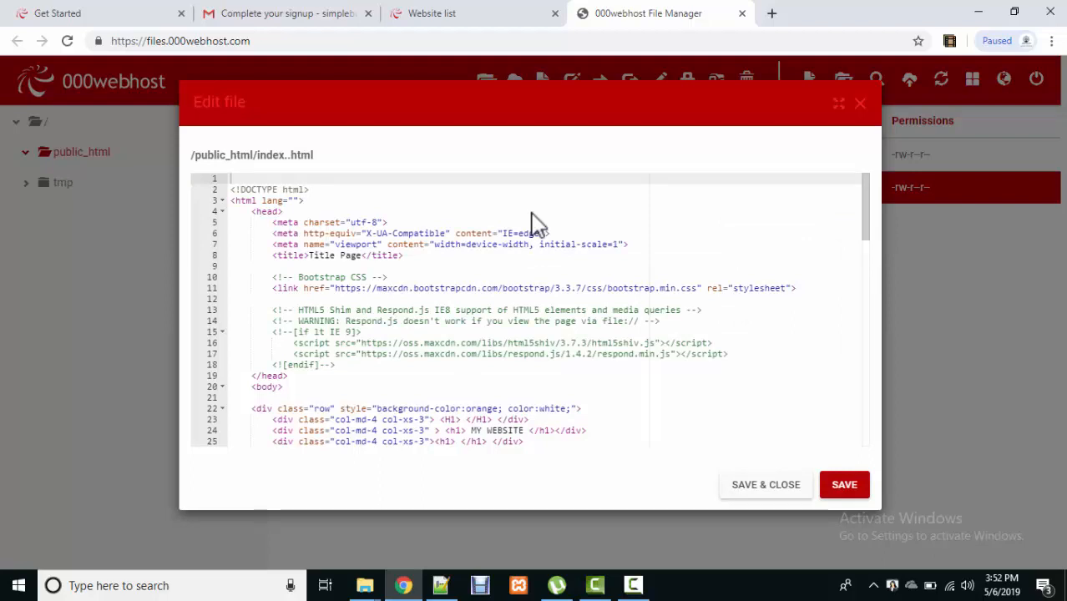
left_click(532, 212)
key("Down")
key("Down")
key("Down")
key("Down")
key("Down")
key("Down")
key("Down")
key("Down")
key("Down")
key("Down")
key("Down")
key("Down")
key("Down")
key("Down")
key("Down")
key("Down")
key("Down")
key("Down")
key("Down")
key("Down")
key("Down")
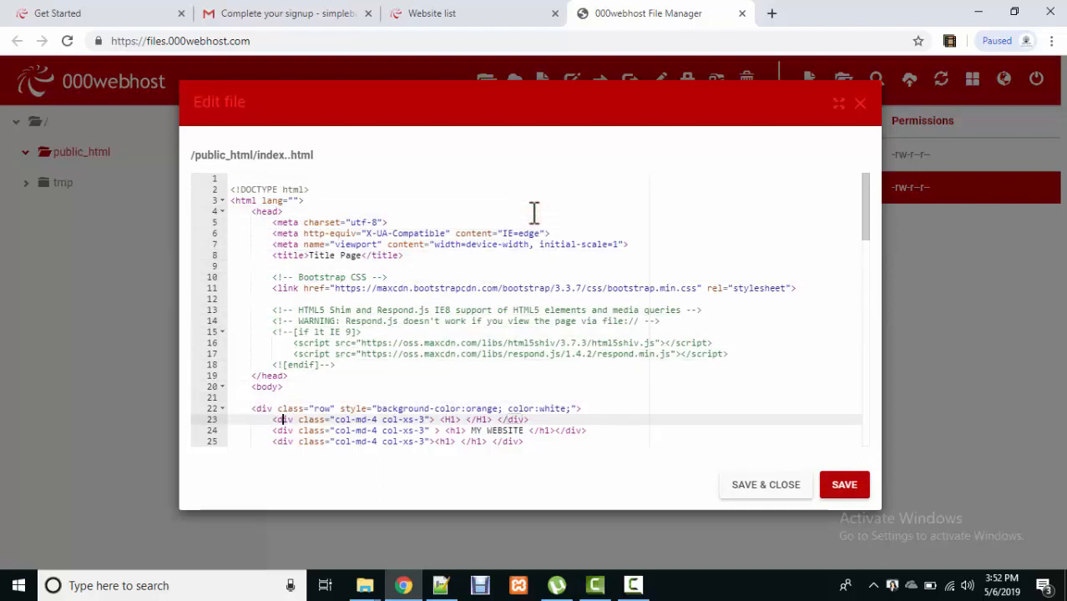
key("Down")
key("Down")
key("Down")
key("Down")
key("Down")
key("Down")
key("Down")
key("Down")
key("Down")
key("Down")
key("Down")
key("Down")
key("Down")
key("Down")
key("Down")
key("Down")
key("Down")
key("Down")
key("Down")
key("Down")
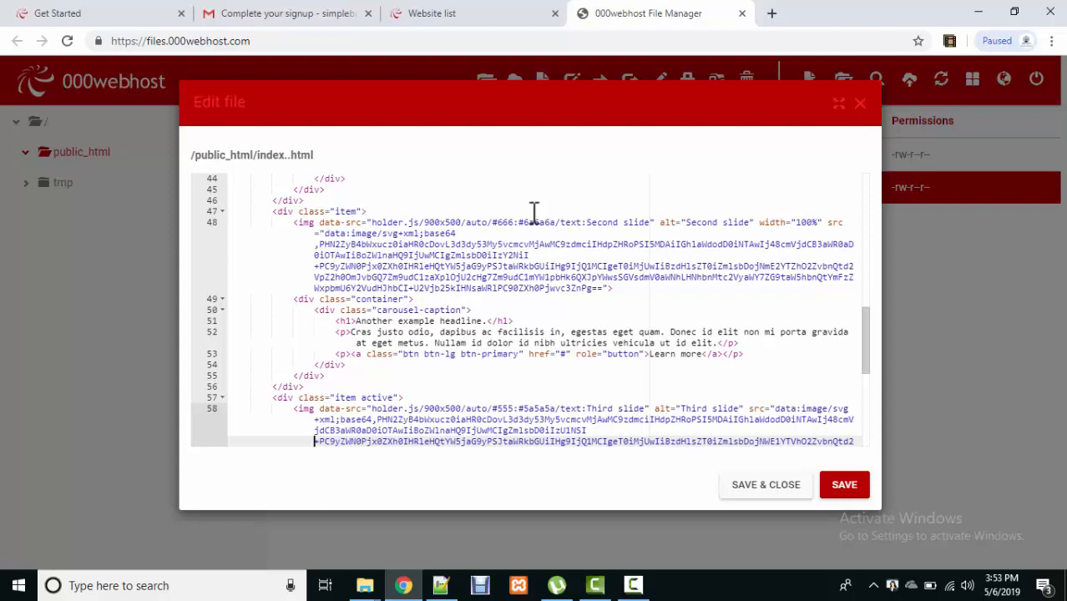
Save index..html in the online editor and close the editor.
left_click(650, 354)
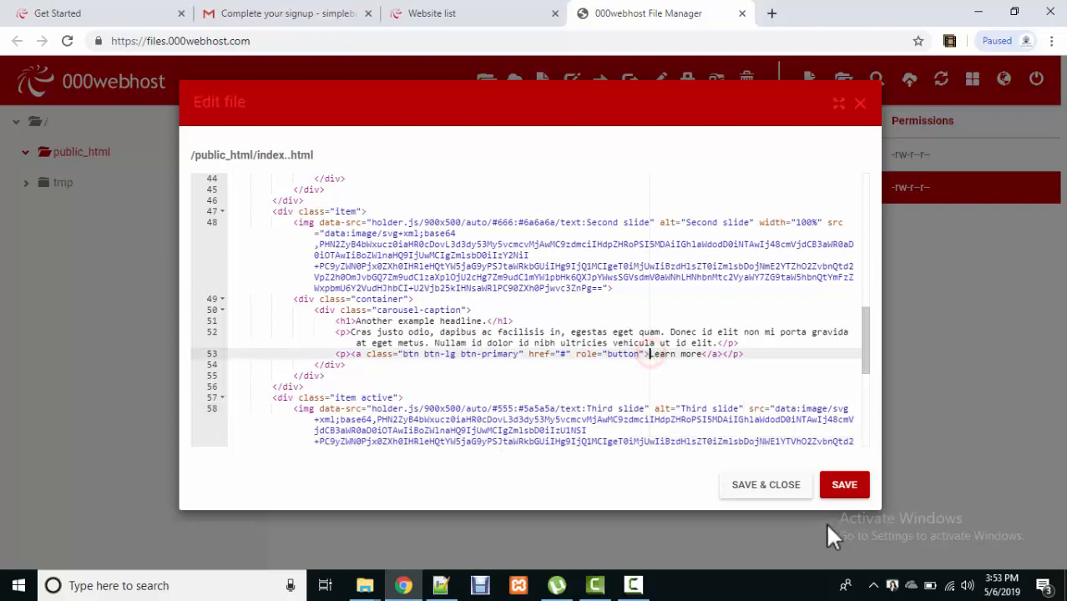
left_click(844, 485)
left_click(861, 105)
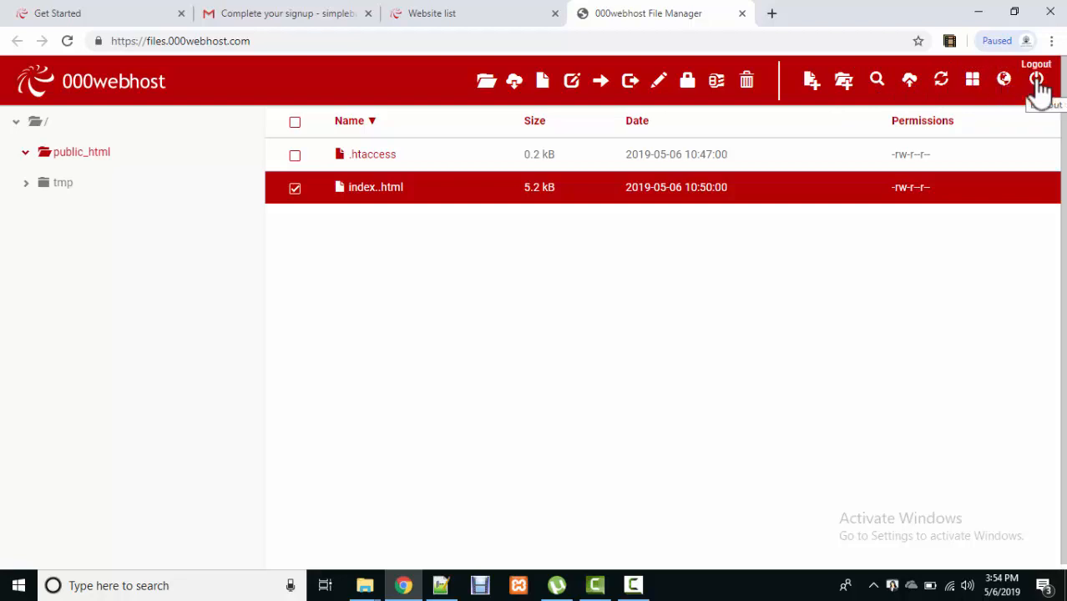
Return to the website list, reload it, and open the Set web address page for the site.
left_click(423, 13)
left_click(69, 41)
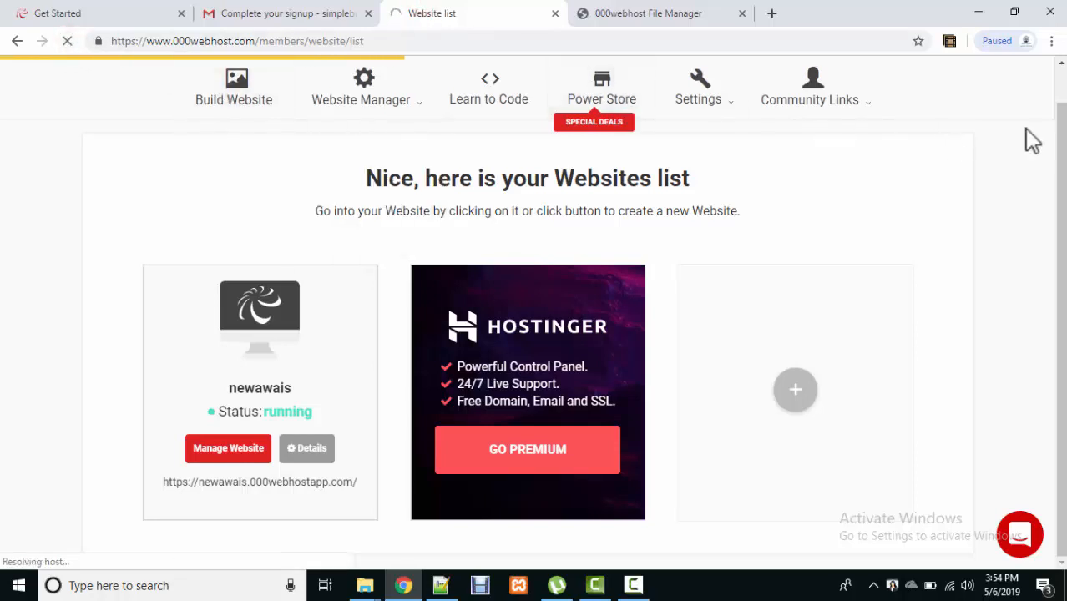
left_click_drag(1060, 190, 1051, 101)
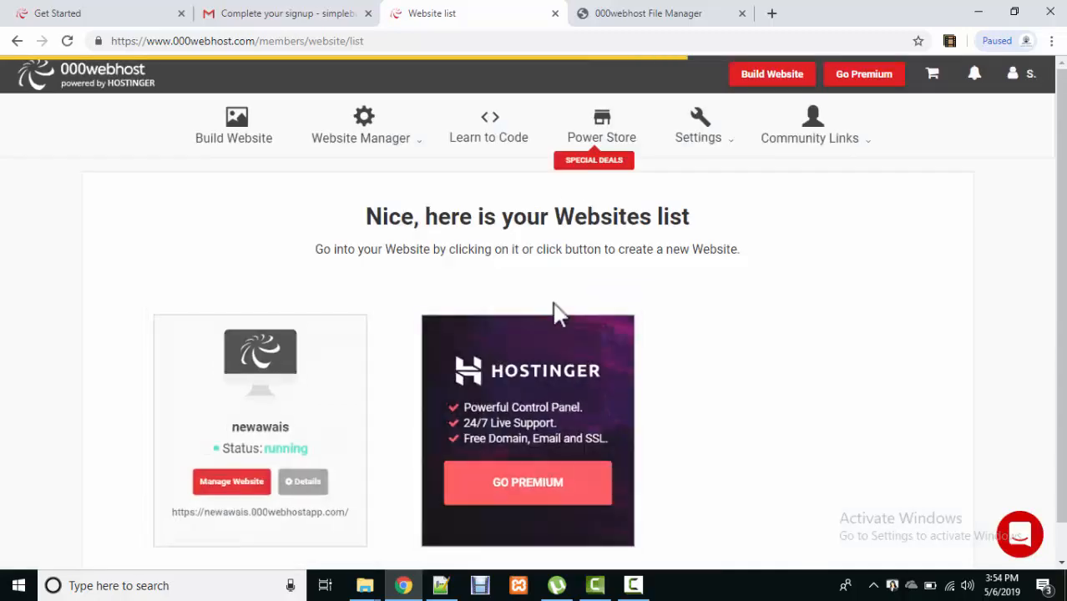
mouse_move(338, 149)
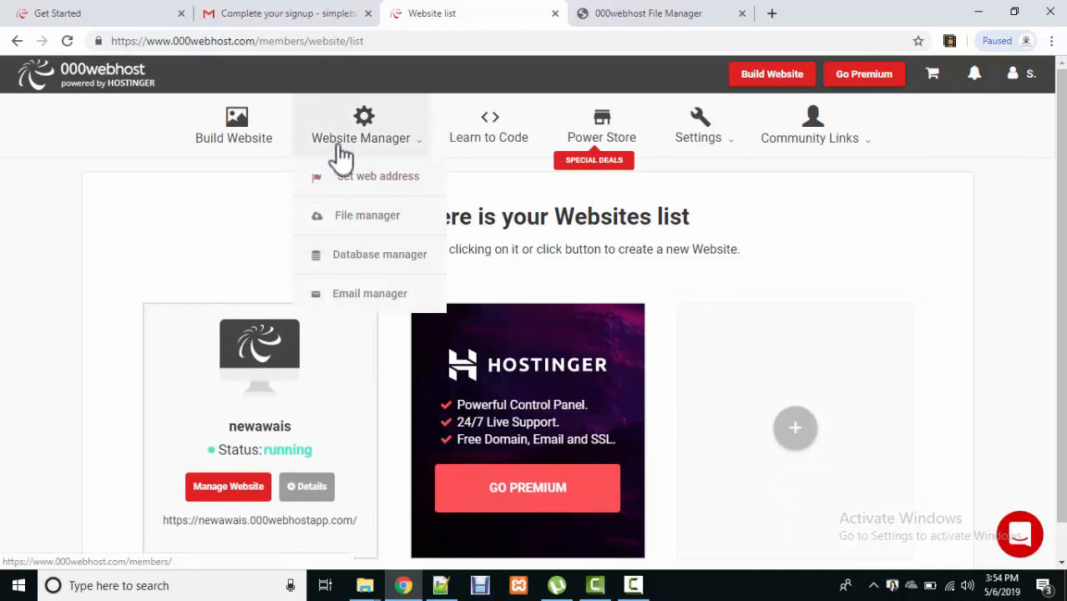
left_click(343, 141)
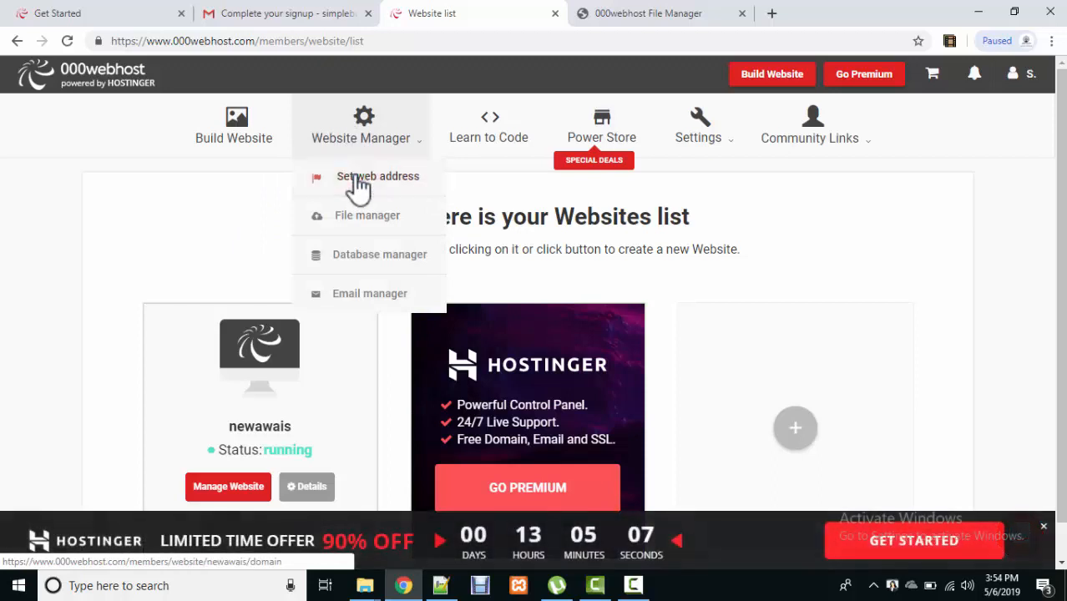
left_click(358, 185)
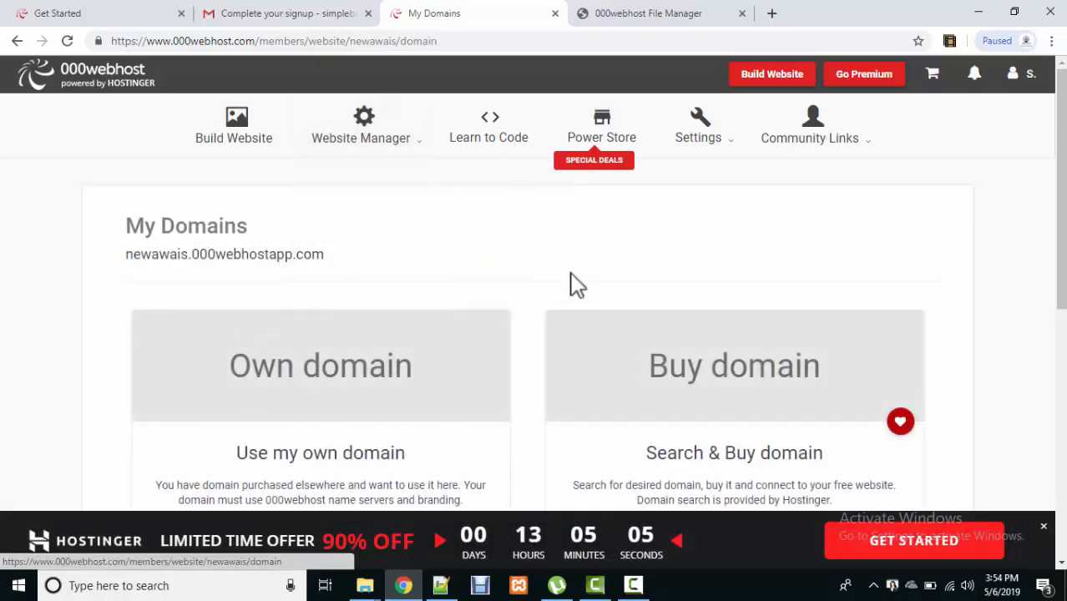
Copy the site's 000webhostapp.com address from My Domains and load it in a new browser tab.
mouse_move(362, 125)
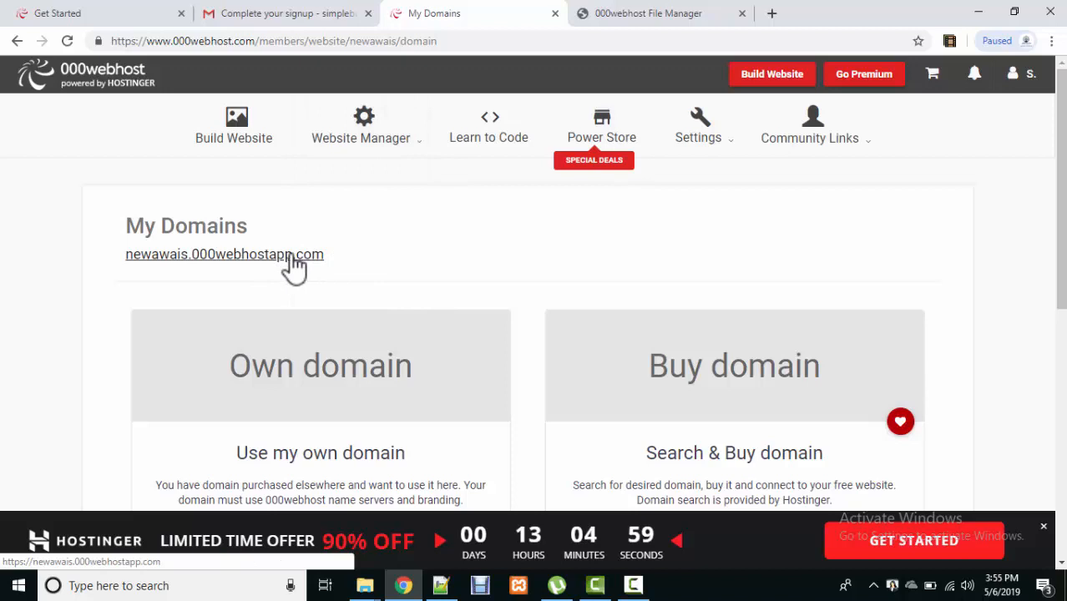
left_click_drag(332, 258, 131, 265)
key("ctrl+c")
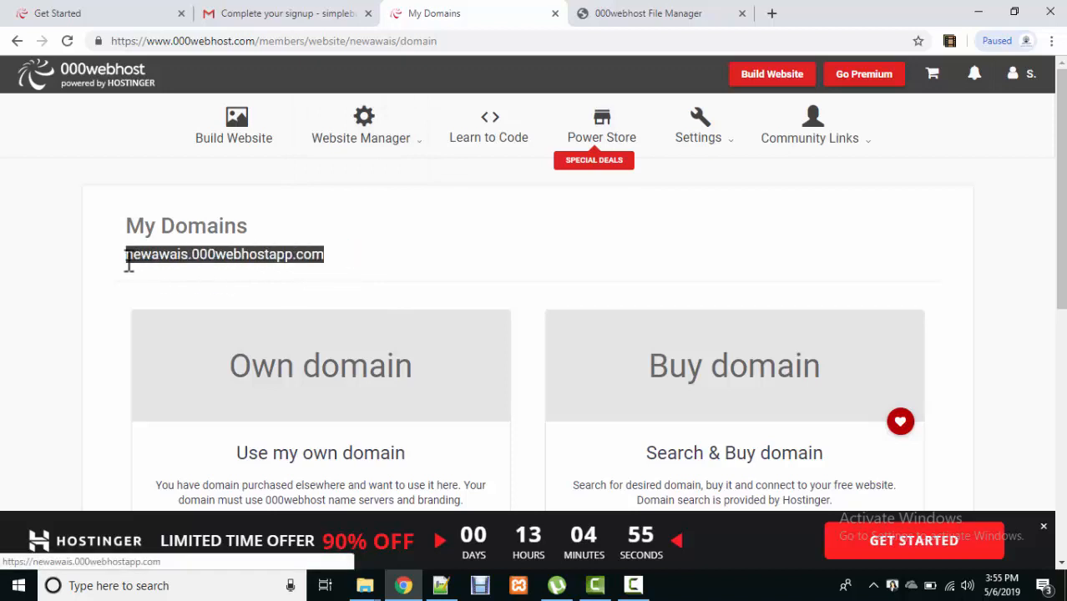
left_click(776, 17)
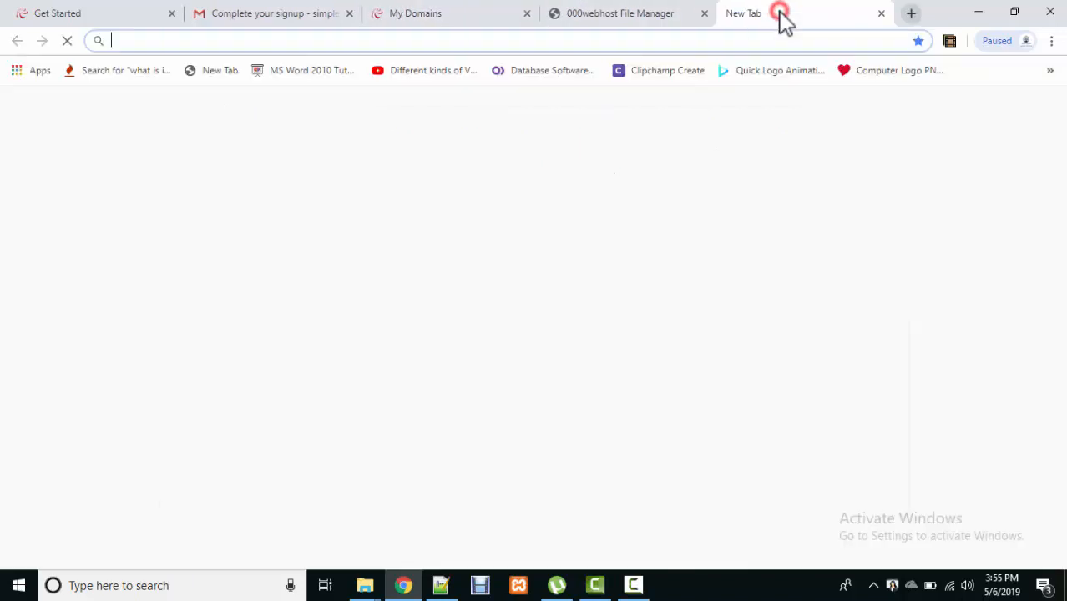
key("ctrl+v")
key("Return")
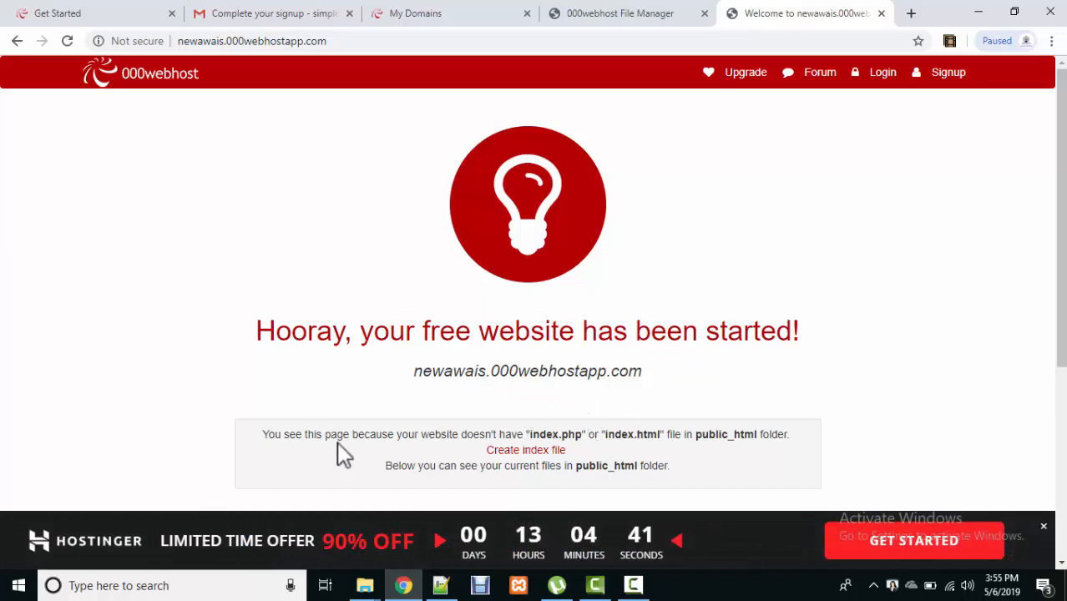
Follow the Create index file link, then reopen the live site from the Build website page and dismiss the Hostinger offer.
left_click(536, 450)
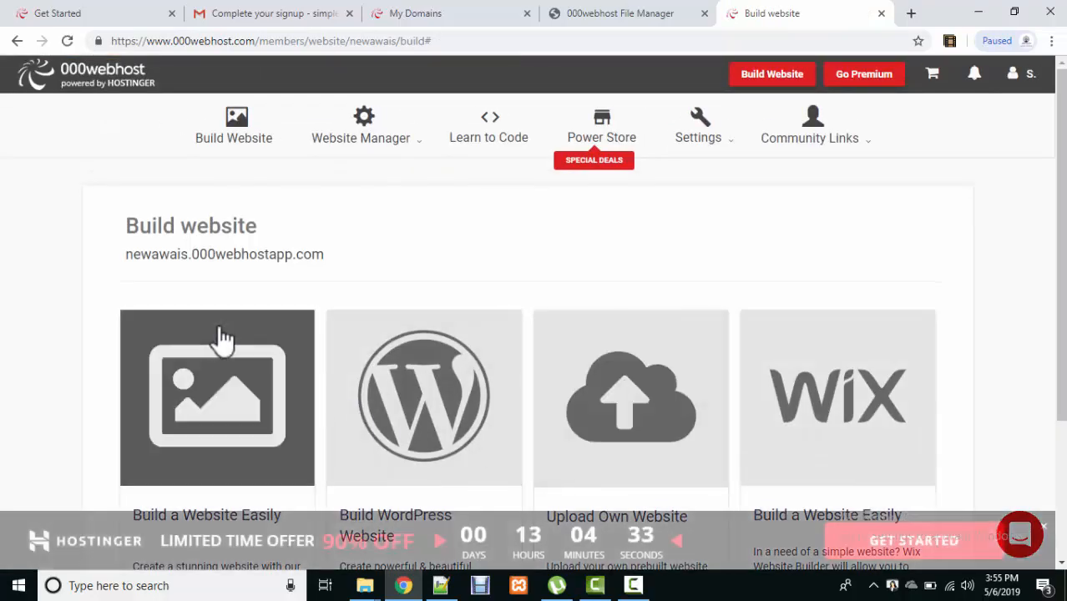
left_click(235, 261)
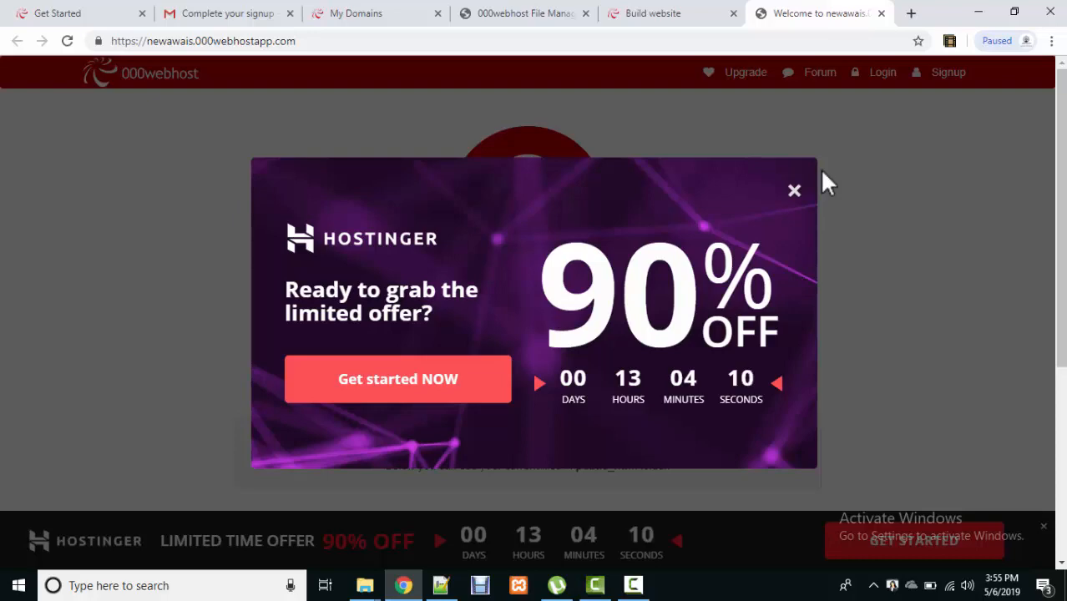
left_click(794, 189)
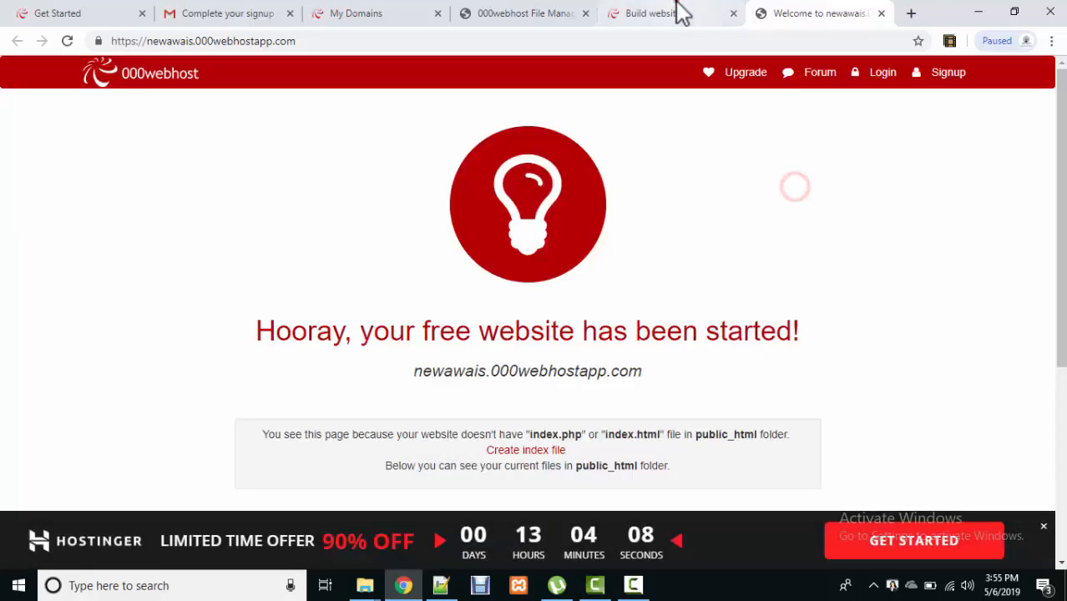
Go back to the file manager, open index..html in the editor, and close it without saving.
left_click(680, 13)
left_click(512, 15)
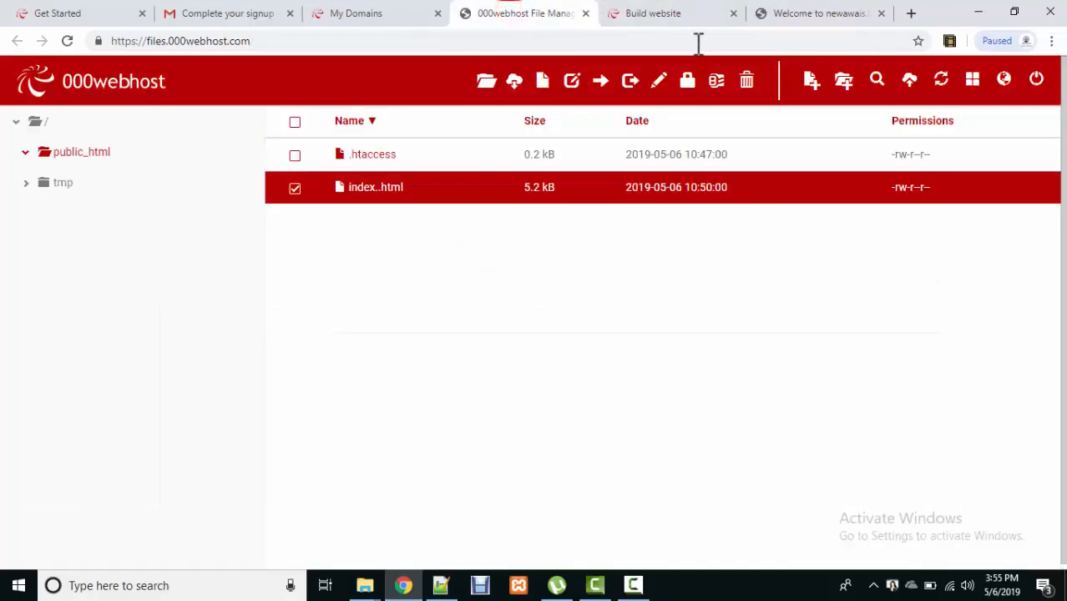
left_click(374, 242)
left_click(302, 195)
left_click(373, 190)
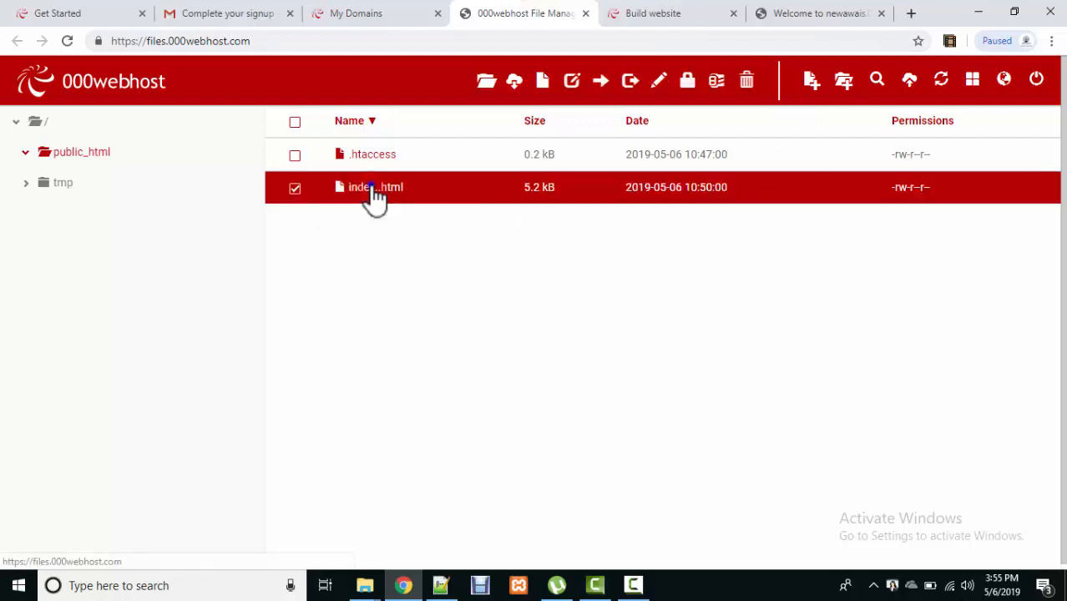
right_click(375, 197)
left_click(402, 201)
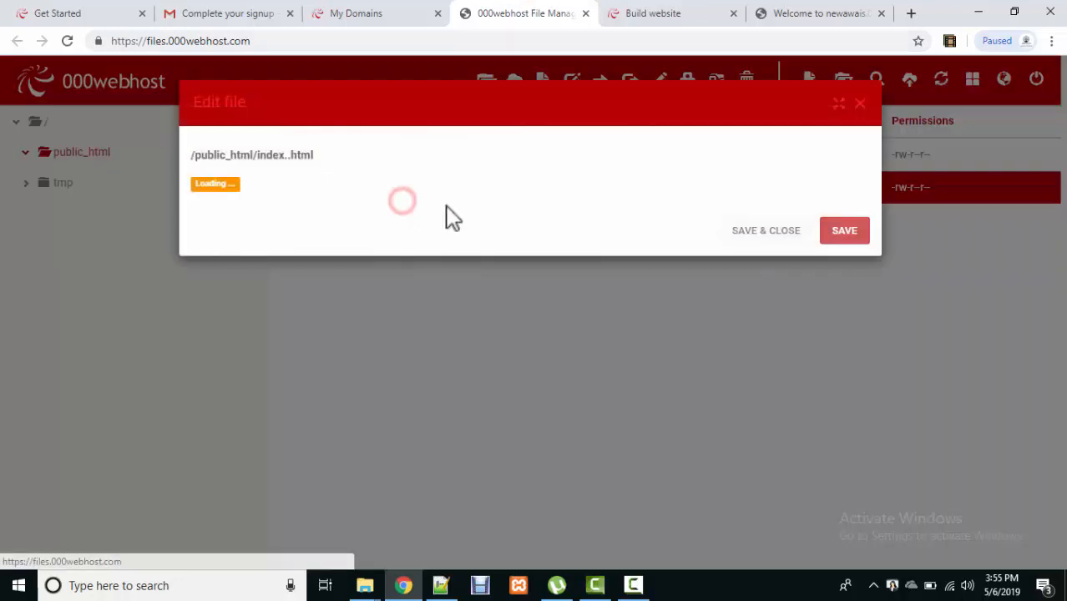
left_click(857, 105)
left_click(561, 324)
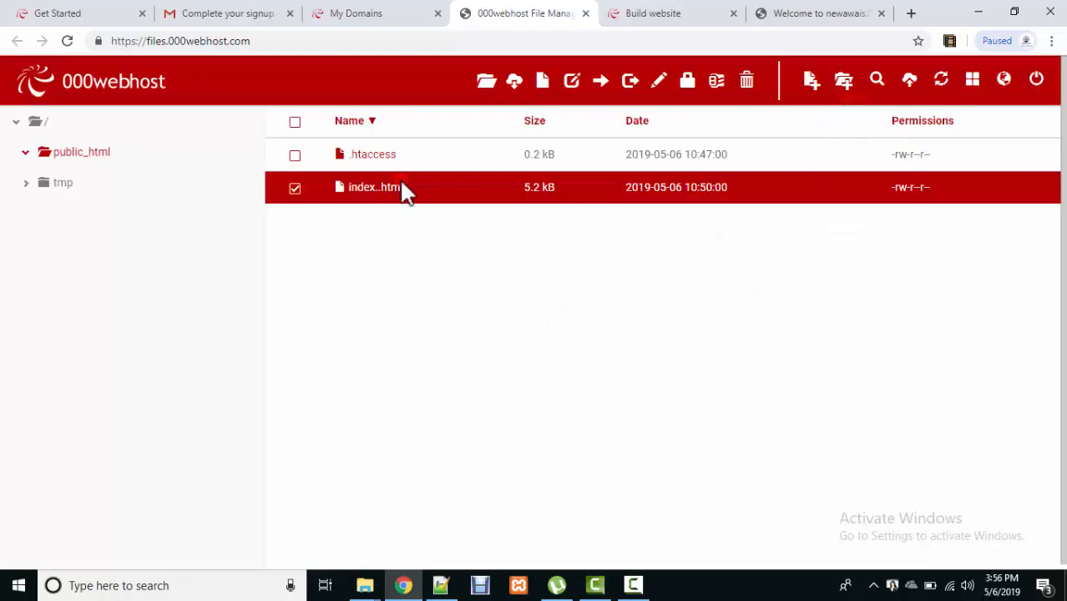
left_click(408, 247)
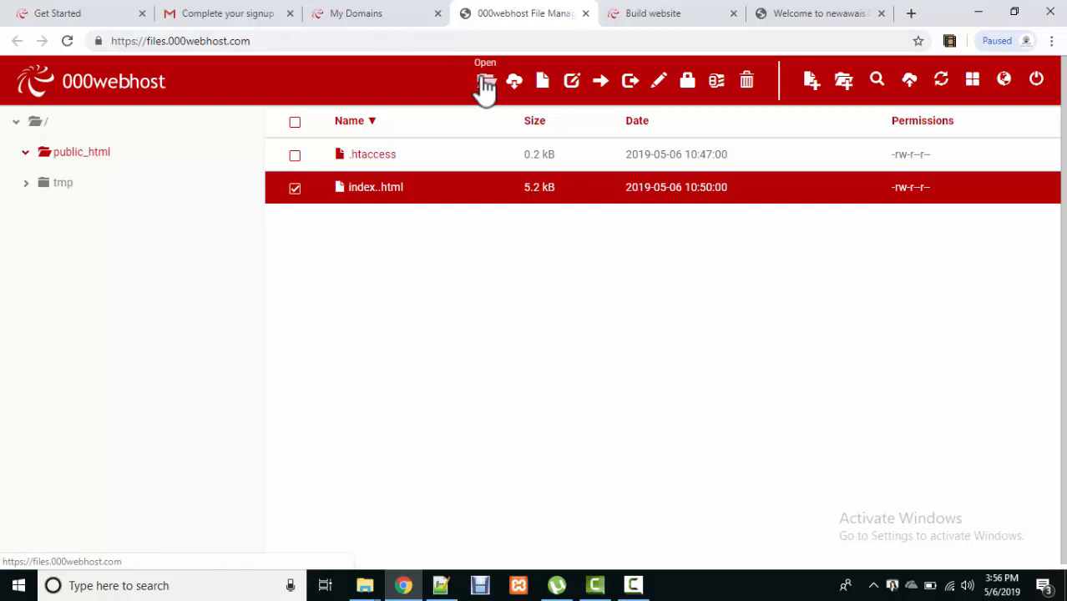
Create a new folder named css inside public_html.
left_click(844, 83)
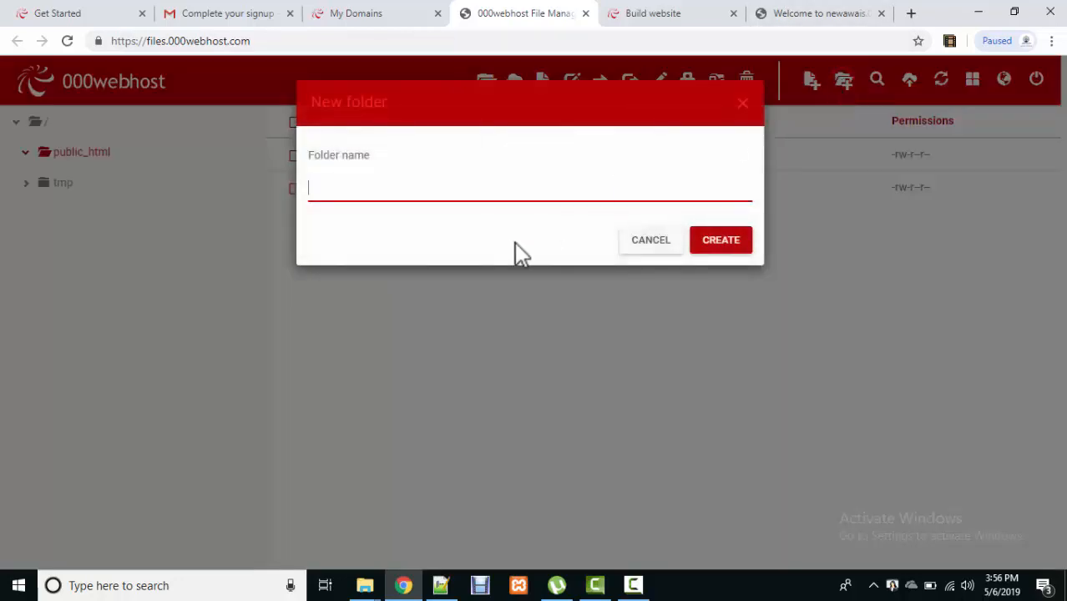
key("Return")
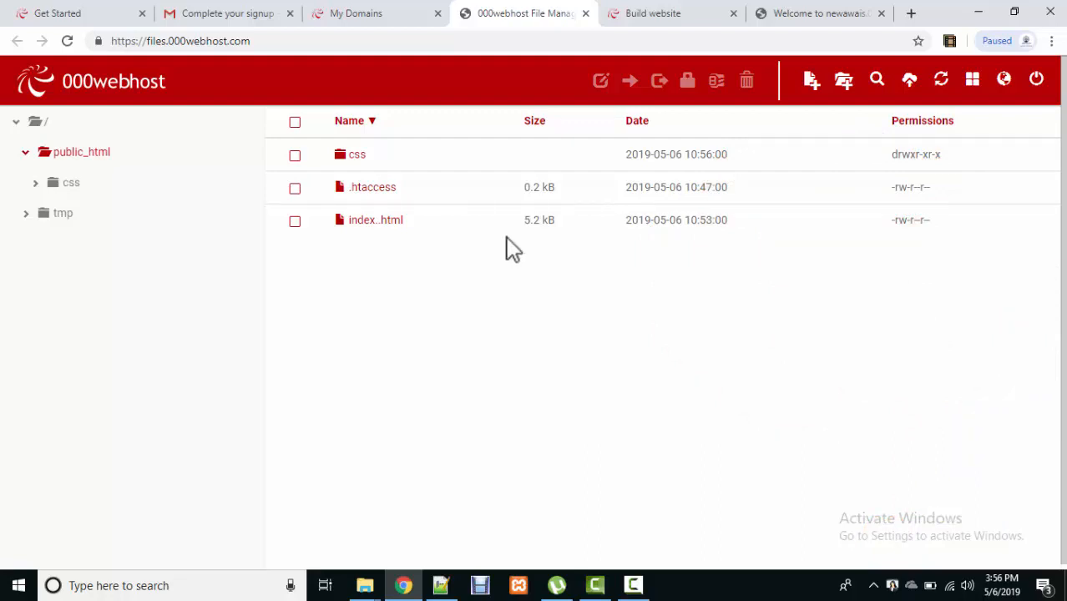
left_click(384, 165)
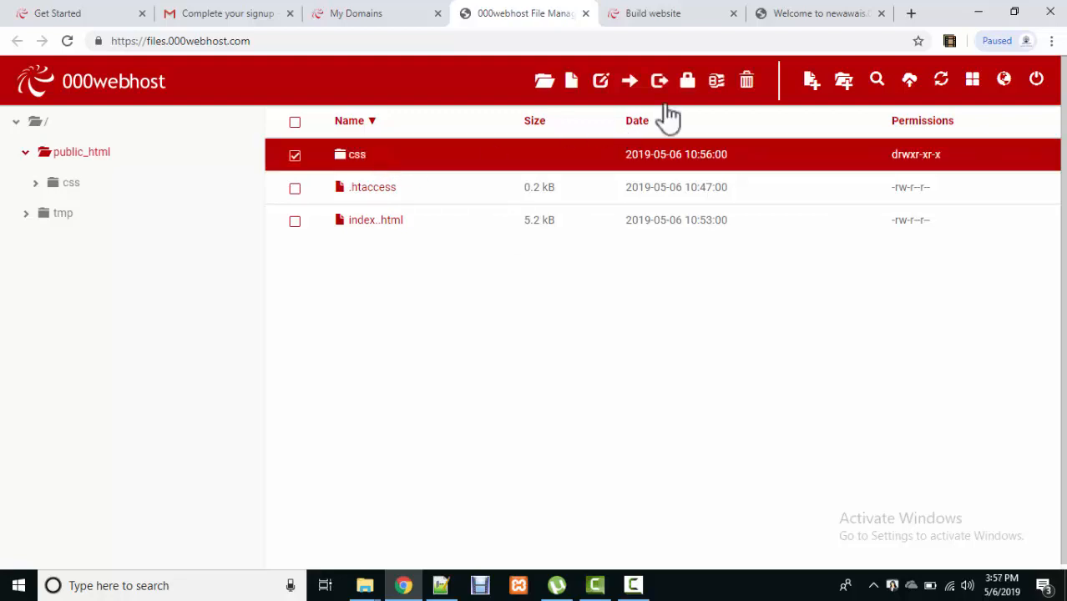
double_click(637, 154)
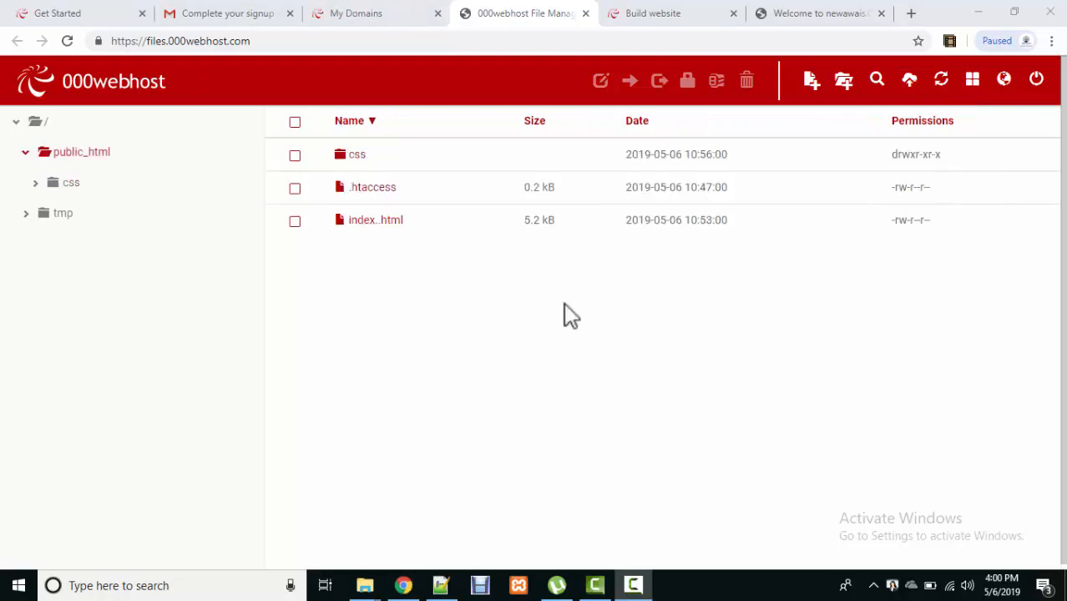
Rename the uploaded index..html file in public_html to index.html.
left_click(419, 221)
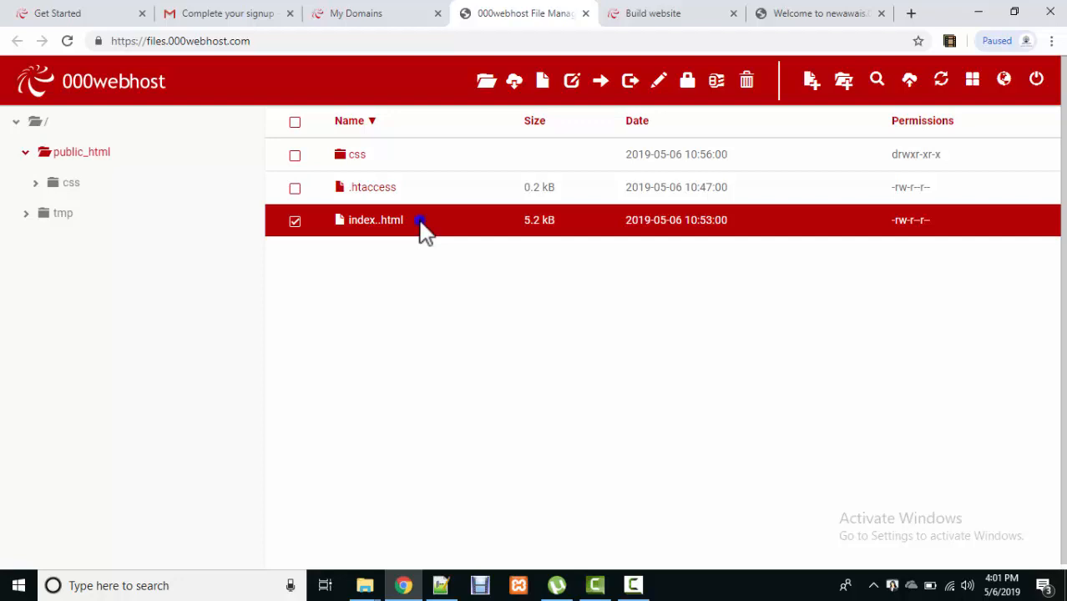
right_click(420, 222)
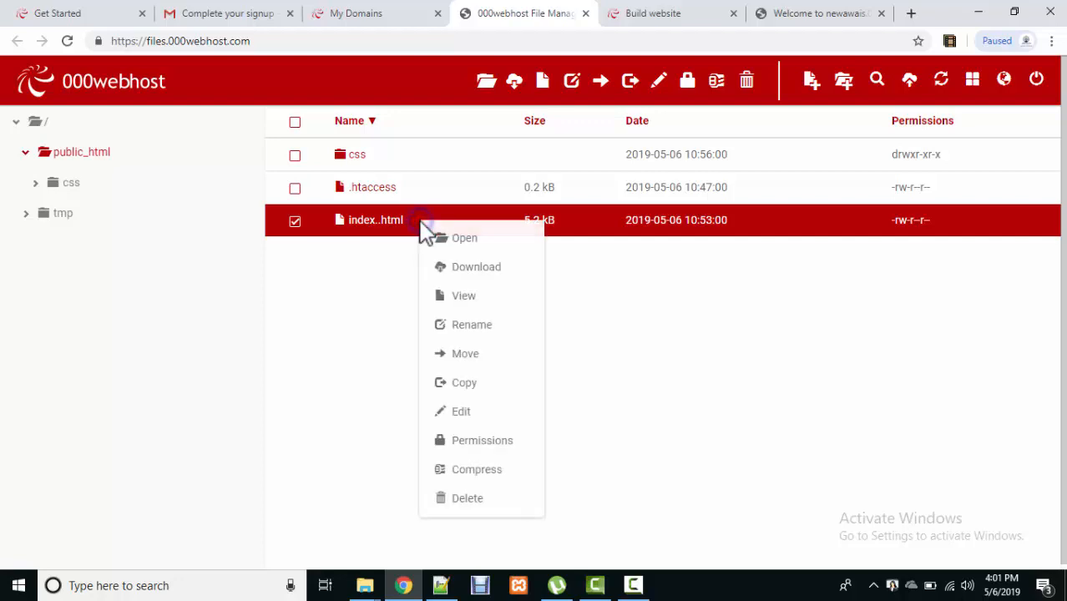
left_click(470, 327)
left_click(344, 187)
key("BackSpace")
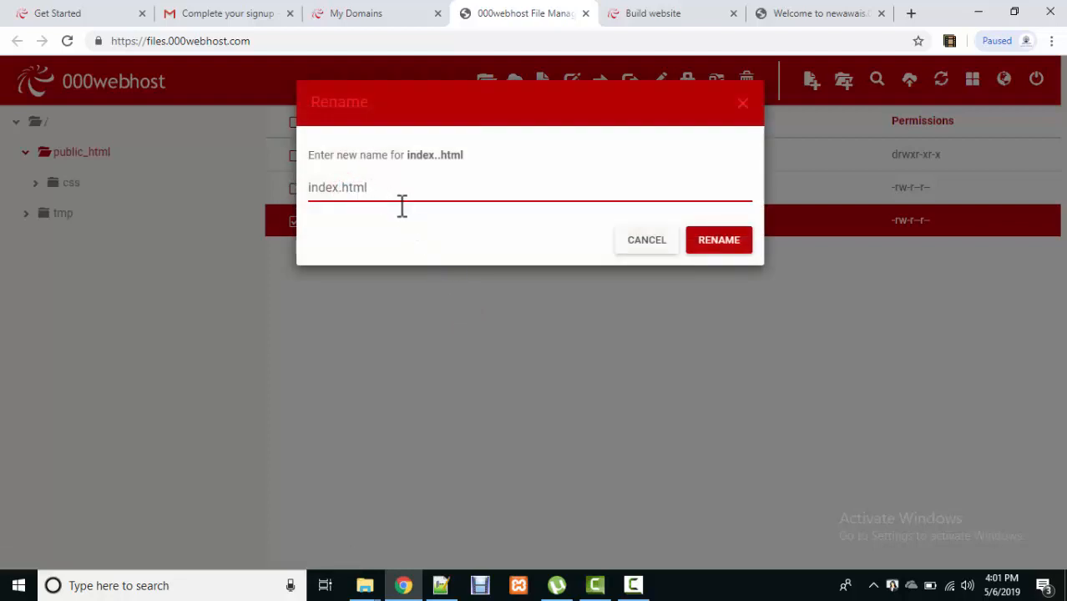
left_click(724, 246)
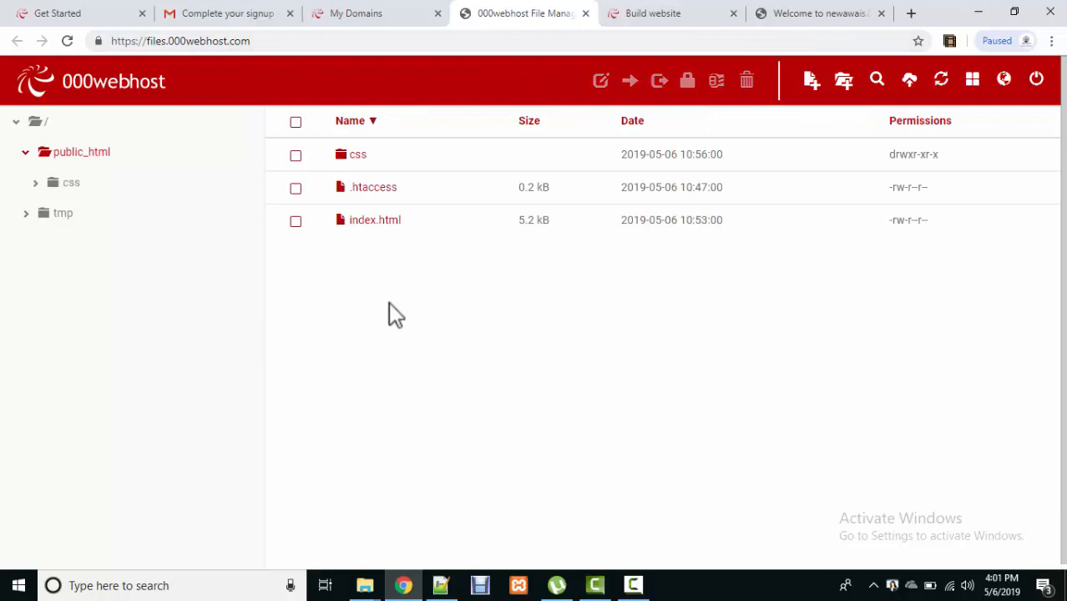
left_click(385, 225)
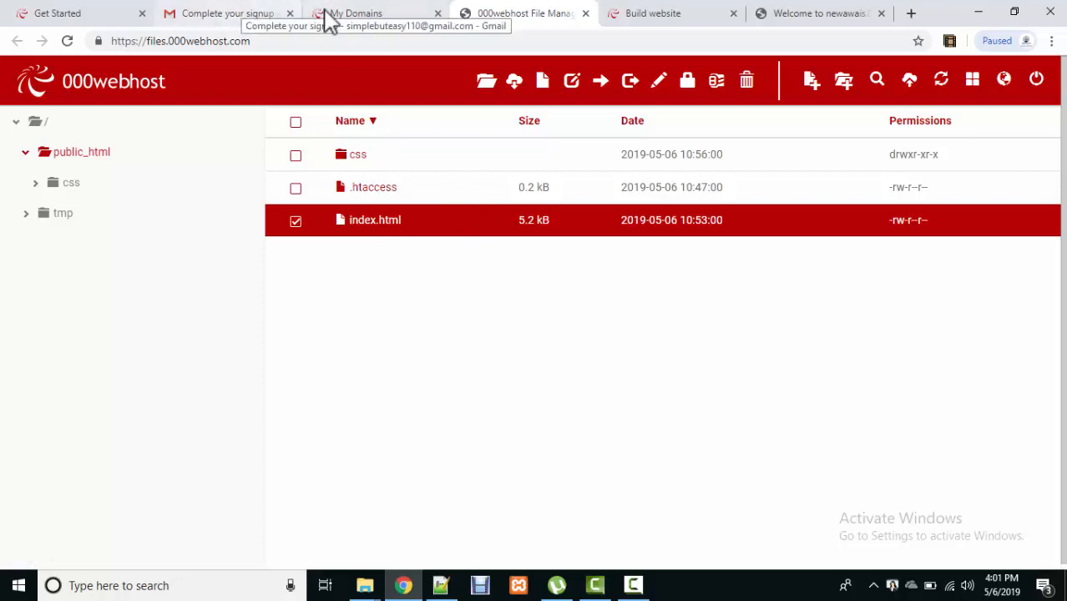
Open the live website from its domain link on the My Domains page and dismiss the translation offer.
left_click(328, 13)
left_click(364, 233)
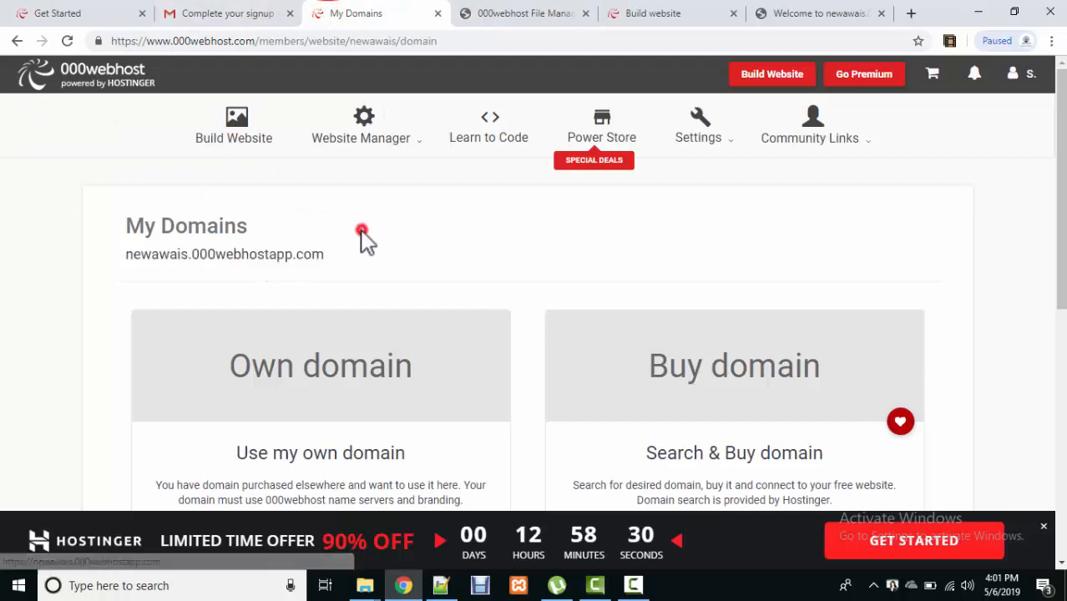
left_click(284, 253)
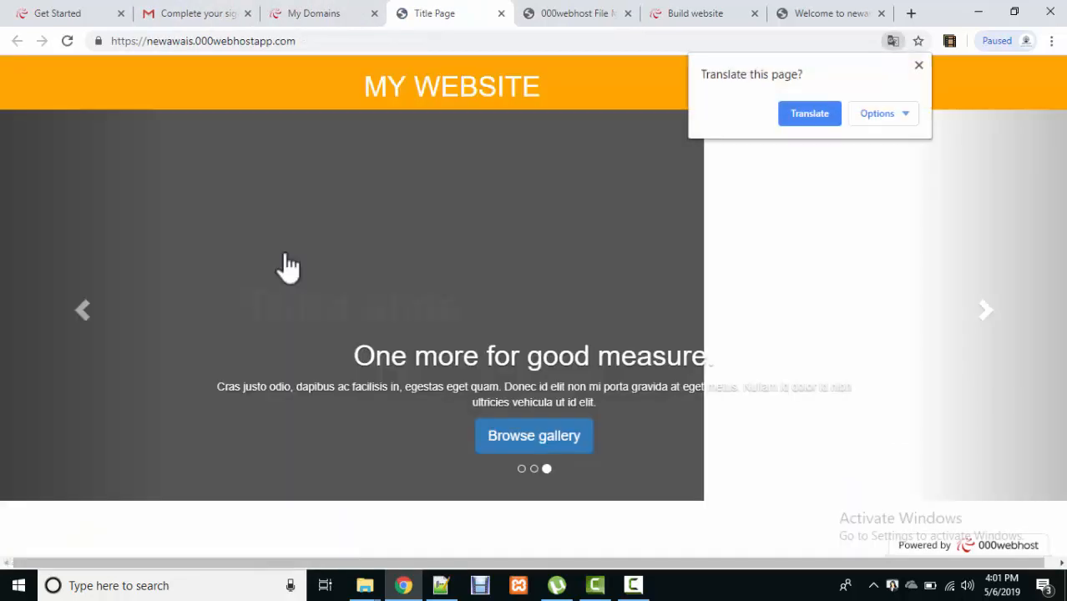
left_click(918, 67)
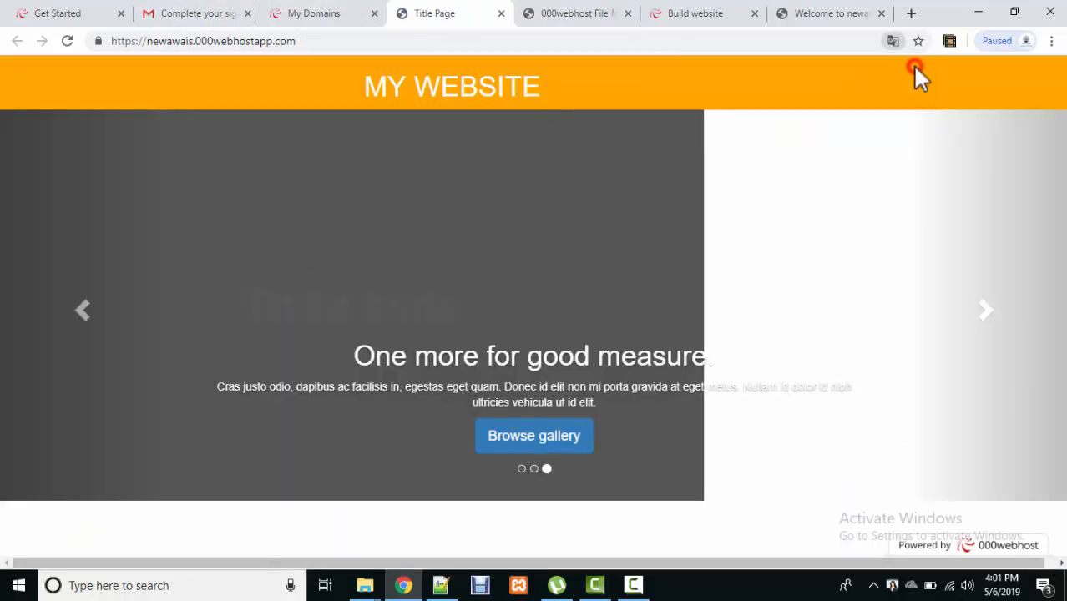